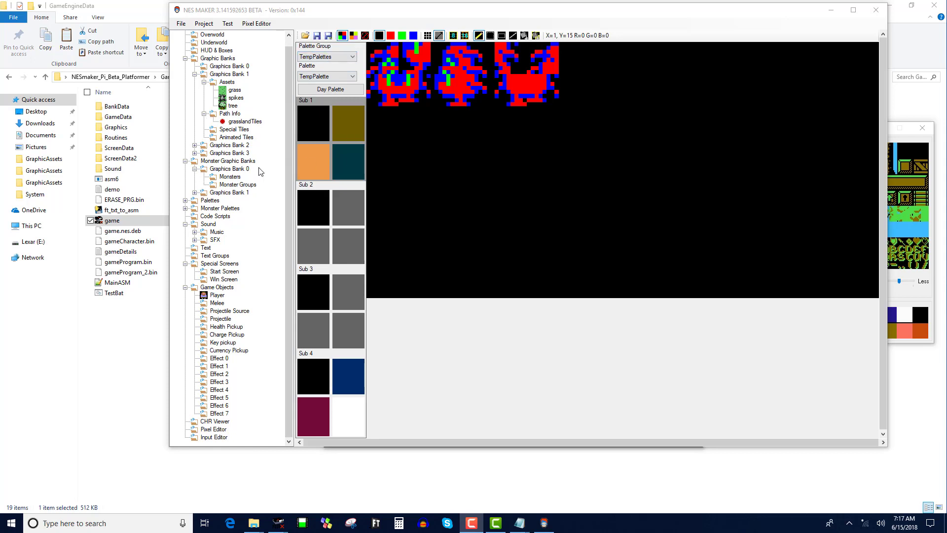
Step: Compare the new-monster editor of monster Graphics Bank 0 with the asset editor and the grass asset of Graphics Bank 1
left_click(213, 177)
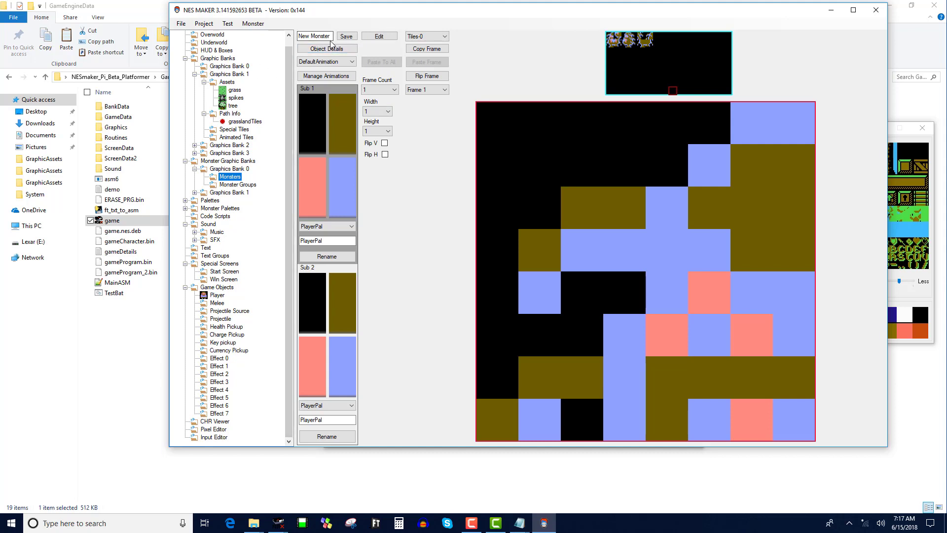
left_click(231, 82)
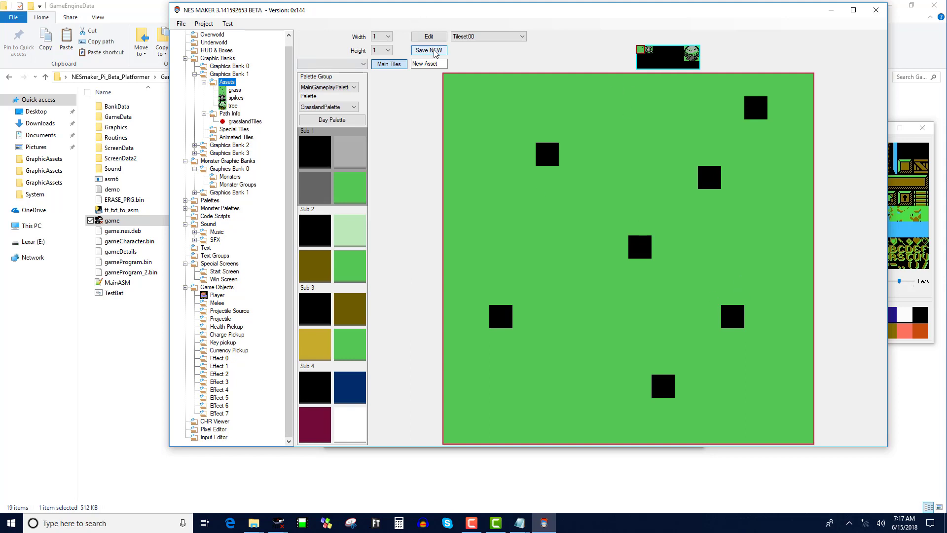
left_click(240, 90)
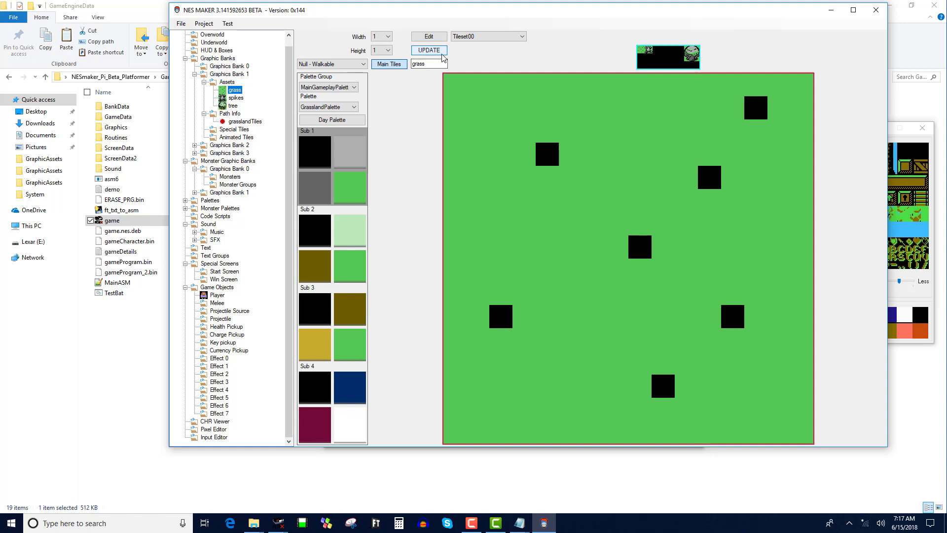
left_click(227, 82)
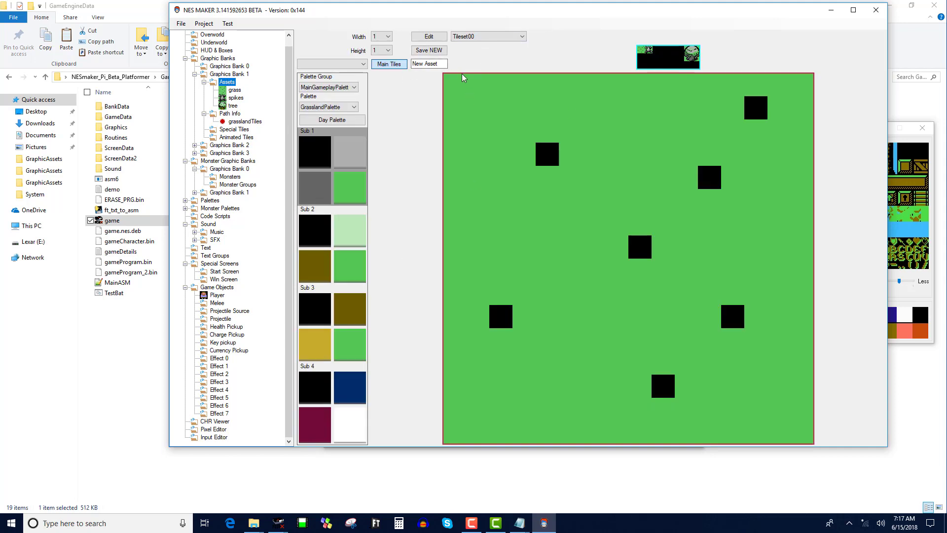
Step: Start a new monster in monster Graphics Bank 0 and set its width and height to 2 tiles each
left_click(219, 179)
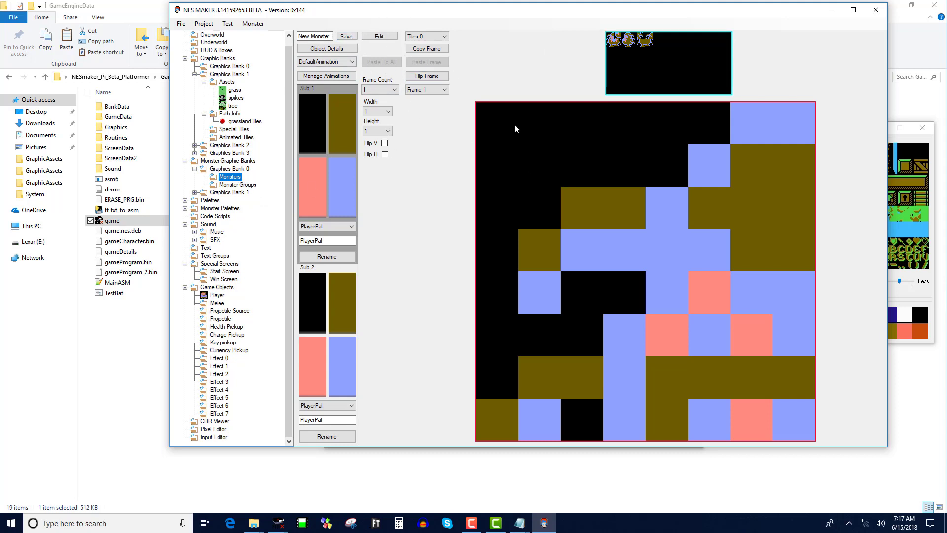
left_click(385, 111)
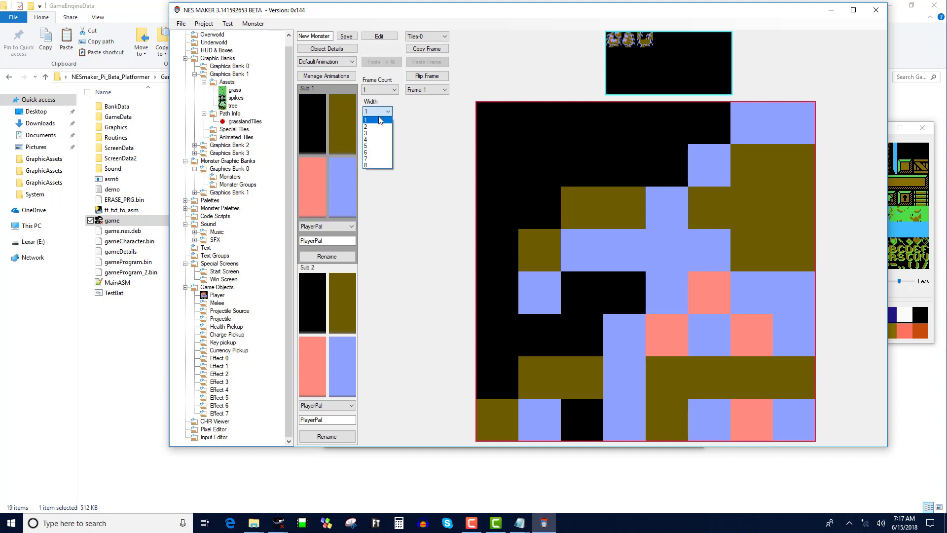
left_click(380, 126)
left_click(385, 131)
left_click(382, 147)
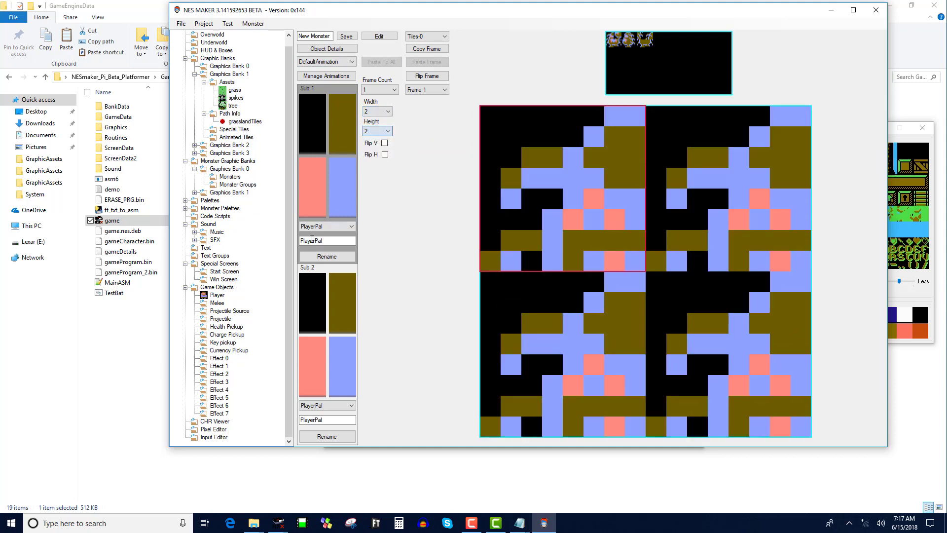
Step: Load MonsterPalette 1 as the monster's first sub-palette and rename it gameobj
left_click(327, 227)
left_click(332, 237)
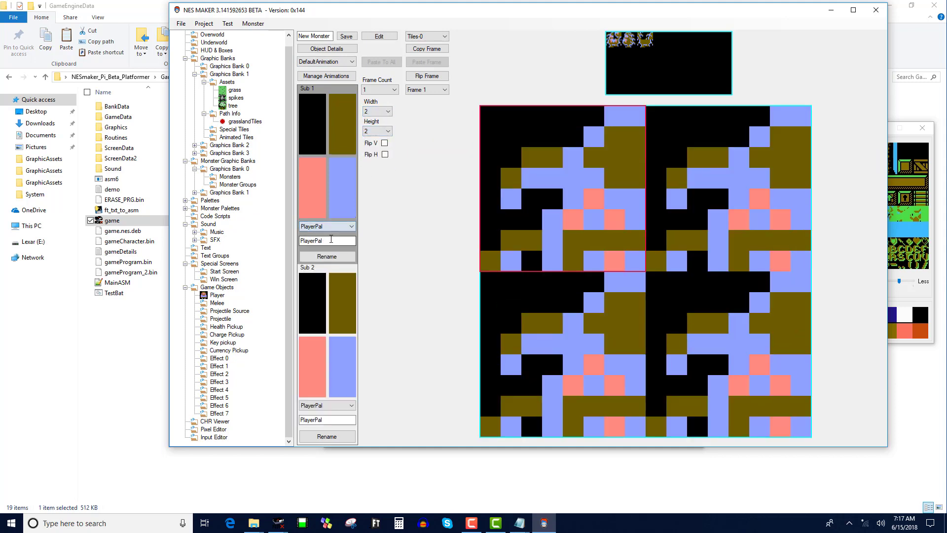
left_click(333, 227)
left_click(334, 241)
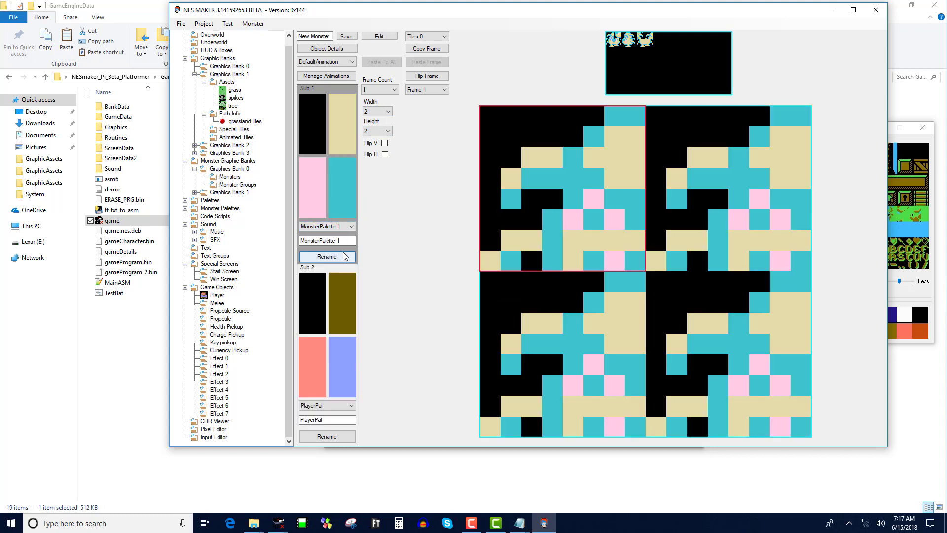
triple_click(342, 241)
type("gam")
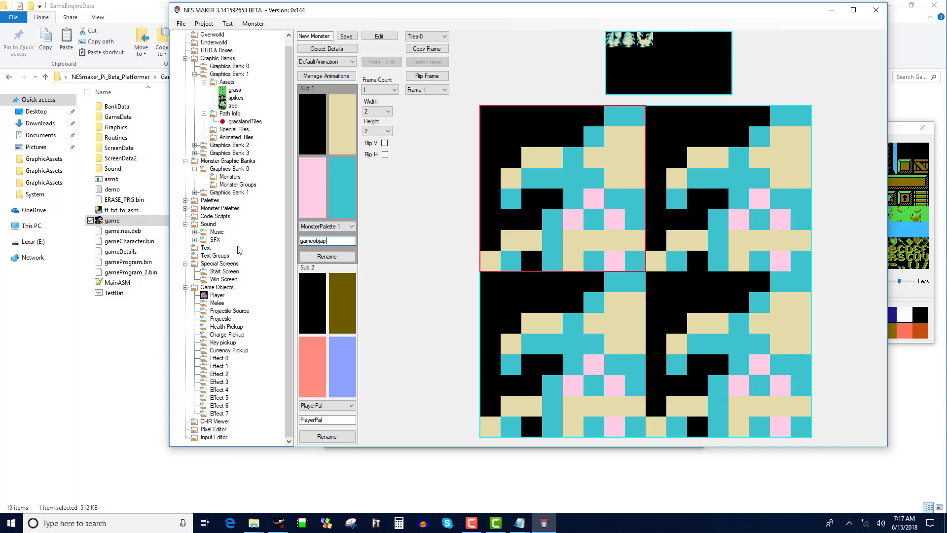
type("eobjap")
key("BackSpace")
key("BackSpace")
left_click(352, 256)
Step: Switch the first sub-palette to MonsterPalette 2 and rename it monPal1
left_click(352, 226)
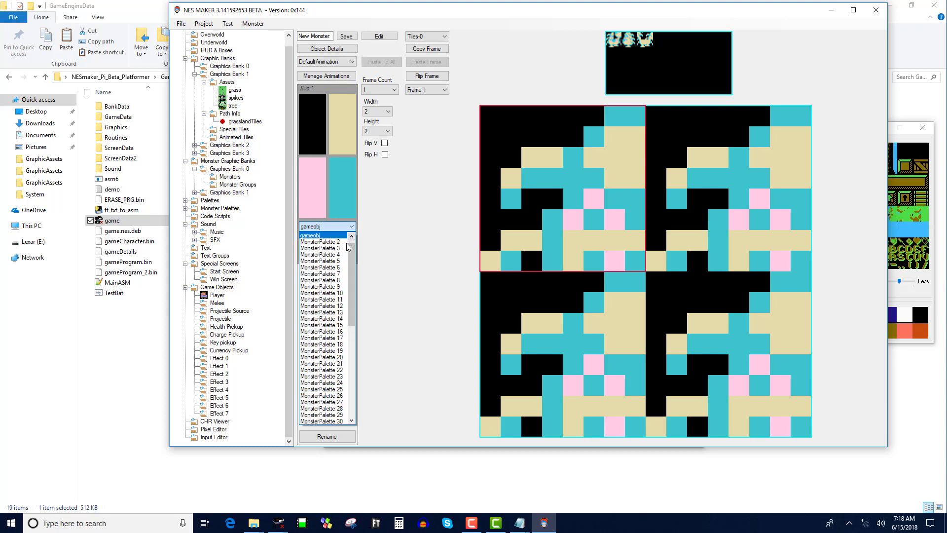
left_click(326, 242)
triple_click(340, 241)
type("m")
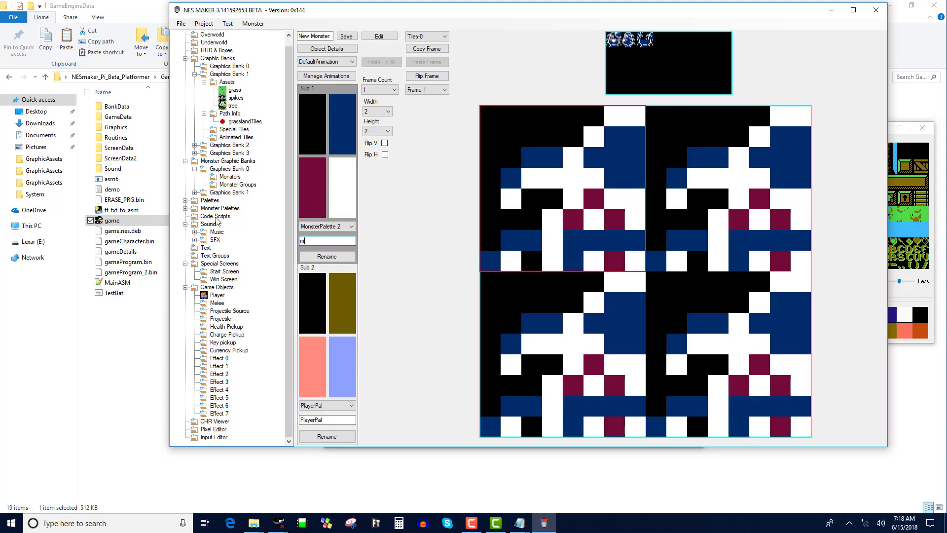
type("onPal1")
left_click(327, 256)
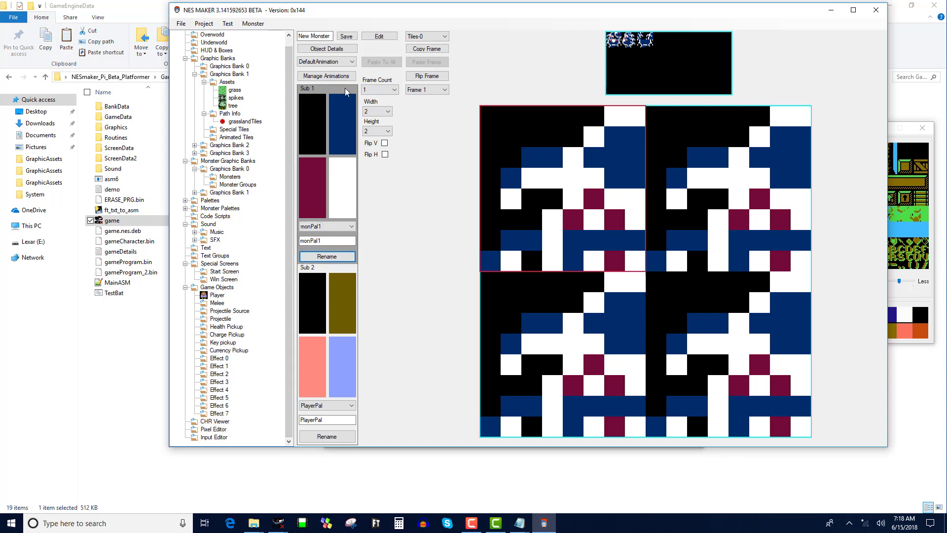
Step: Recolor monPal1, replacing the blue with orange, the white with dark teal and the crimson with white
left_click(340, 133)
left_click(197, 117)
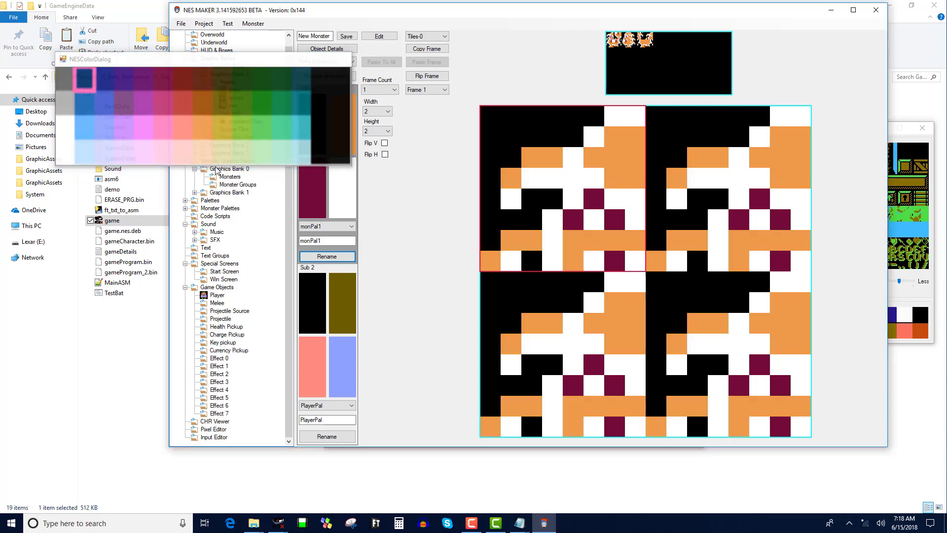
left_click(341, 192)
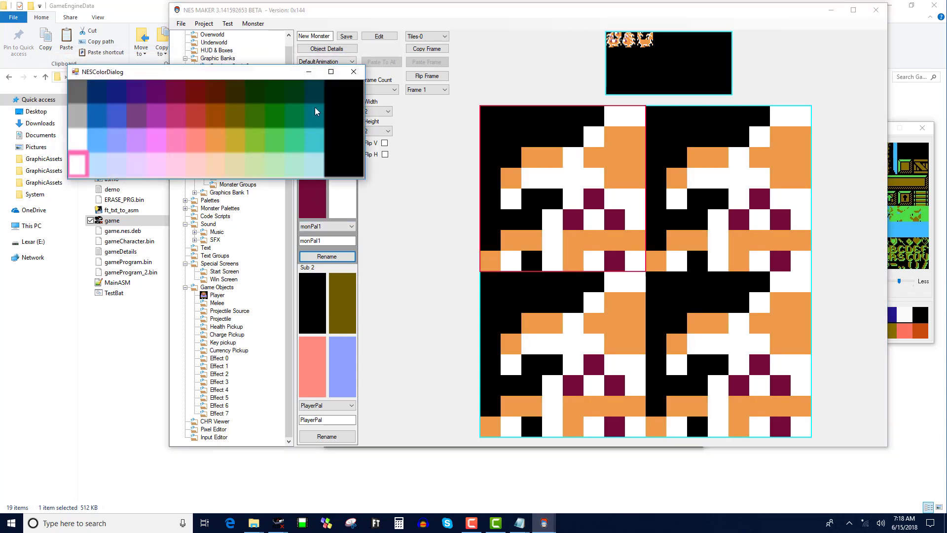
left_click(314, 108)
left_click(313, 199)
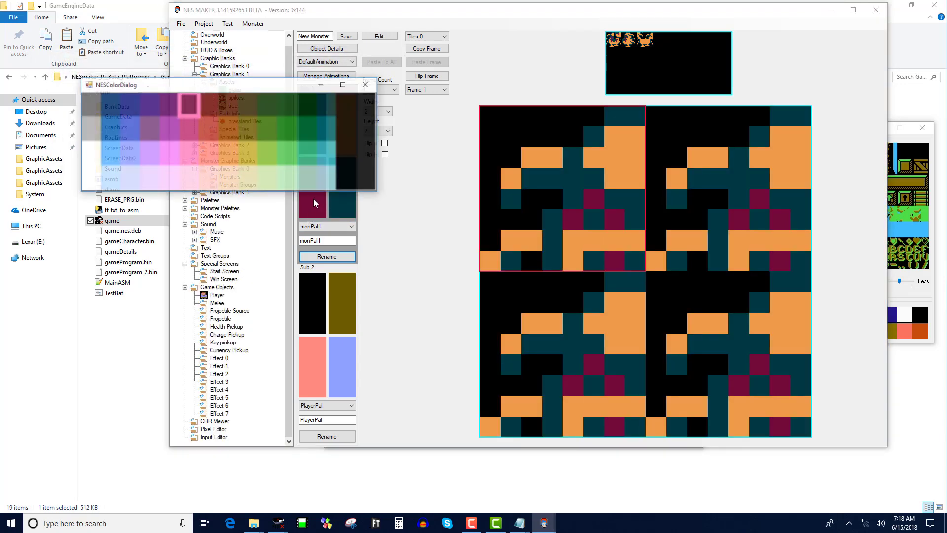
left_click(91, 172)
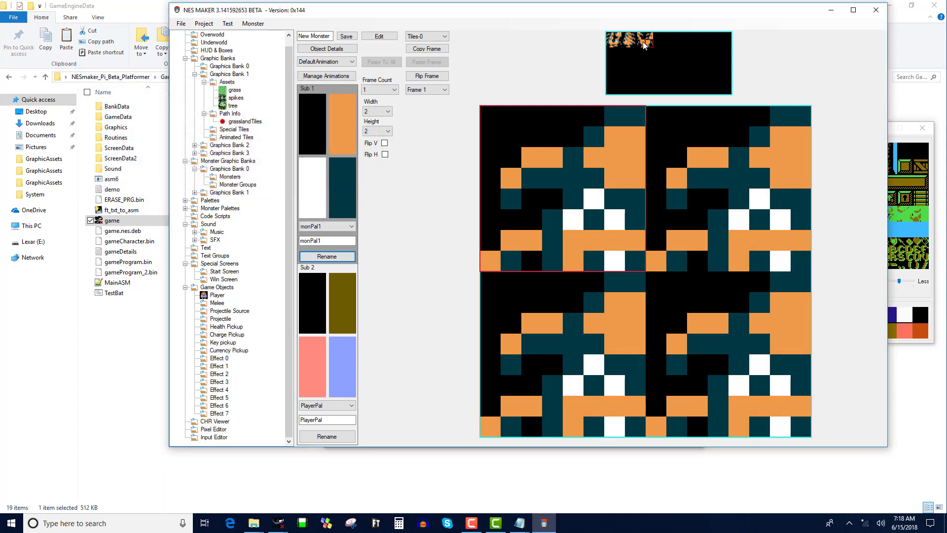
Step: Assemble the bug's front view by flipping the upper-right tile horizontally and assigning the two lower-body tiles to the bottom cells
left_click(688, 151)
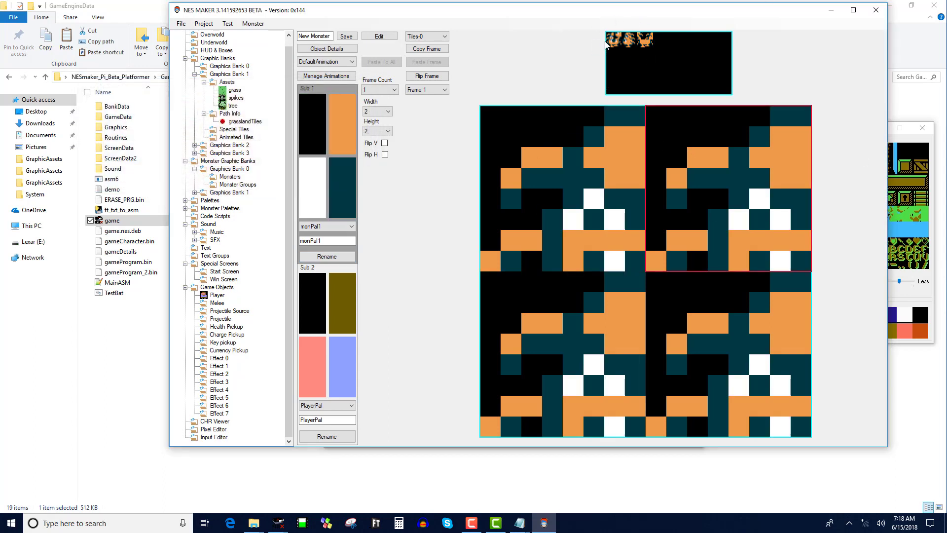
left_click(385, 154)
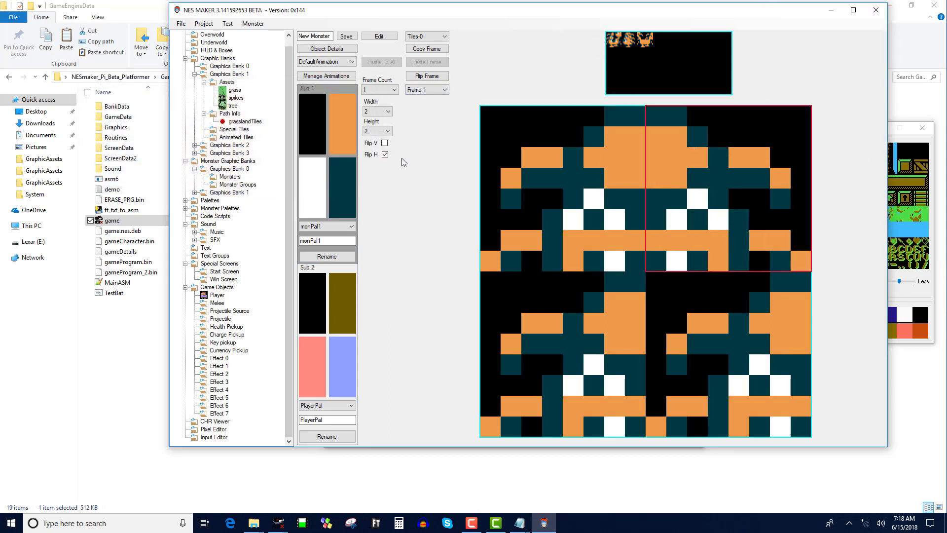
left_click(598, 359)
left_click(613, 49)
left_click(700, 334)
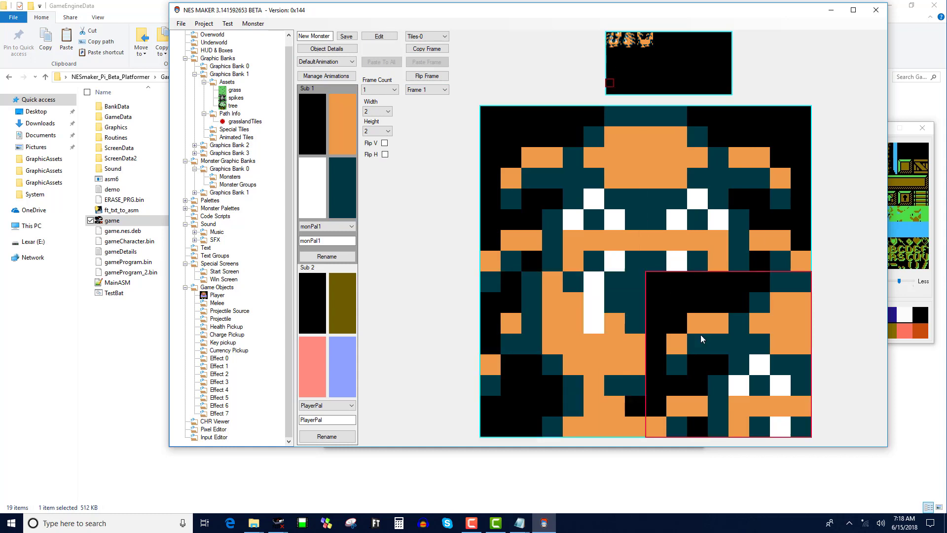
left_click(619, 49)
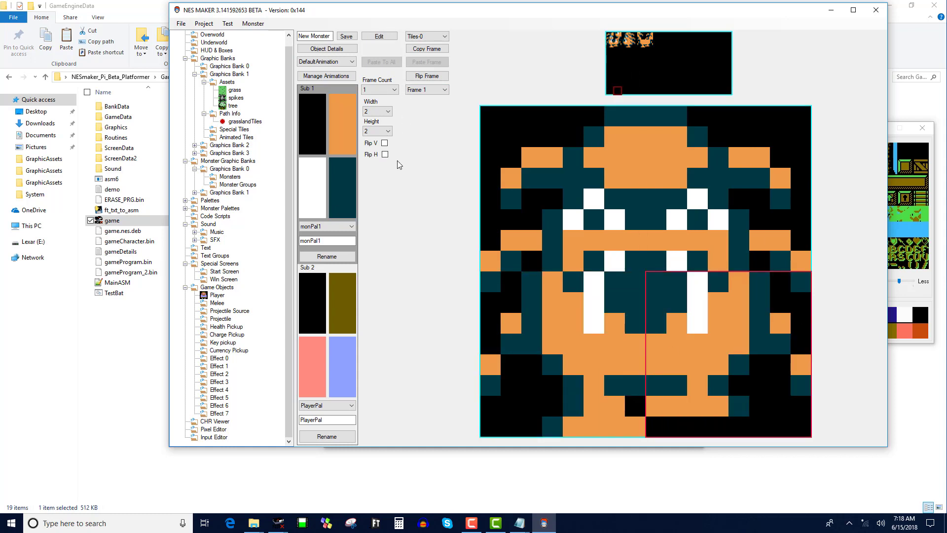
Step: Set the default animation's frame count to 2 and switch to Frame 2
left_click(325, 76)
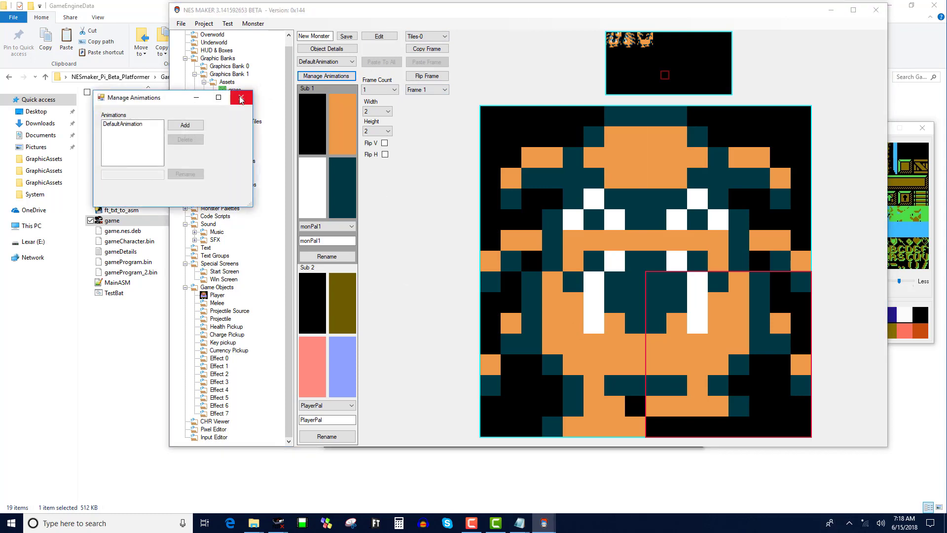
left_click(242, 99)
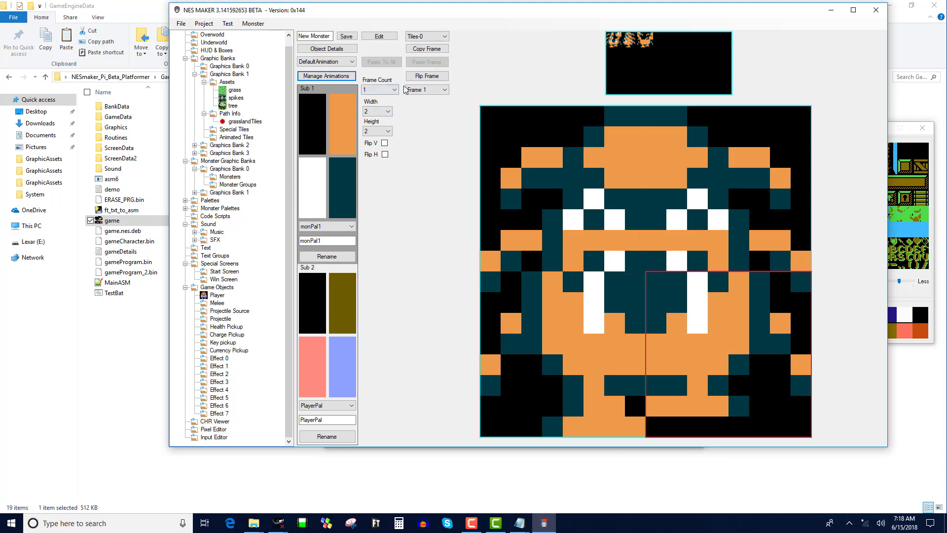
left_click(380, 89)
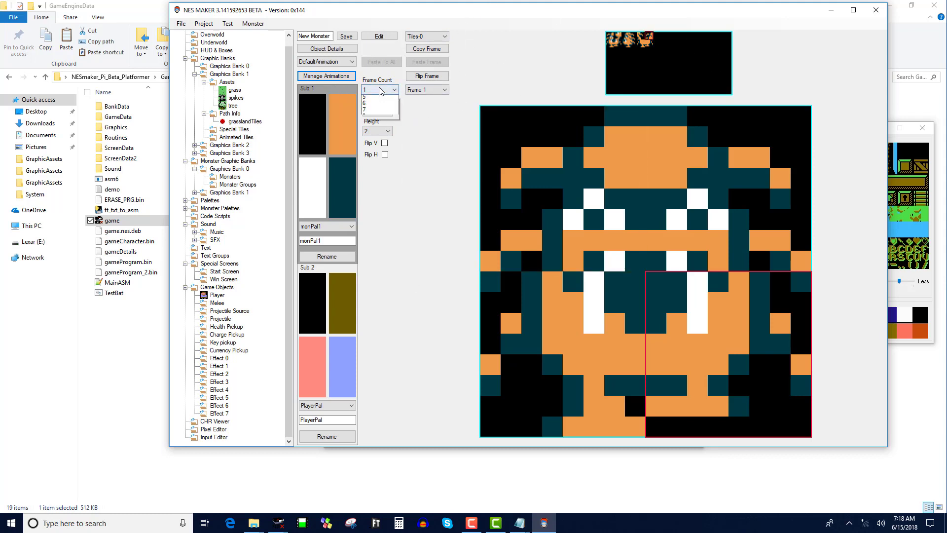
left_click(377, 103)
left_click(425, 89)
left_click(423, 105)
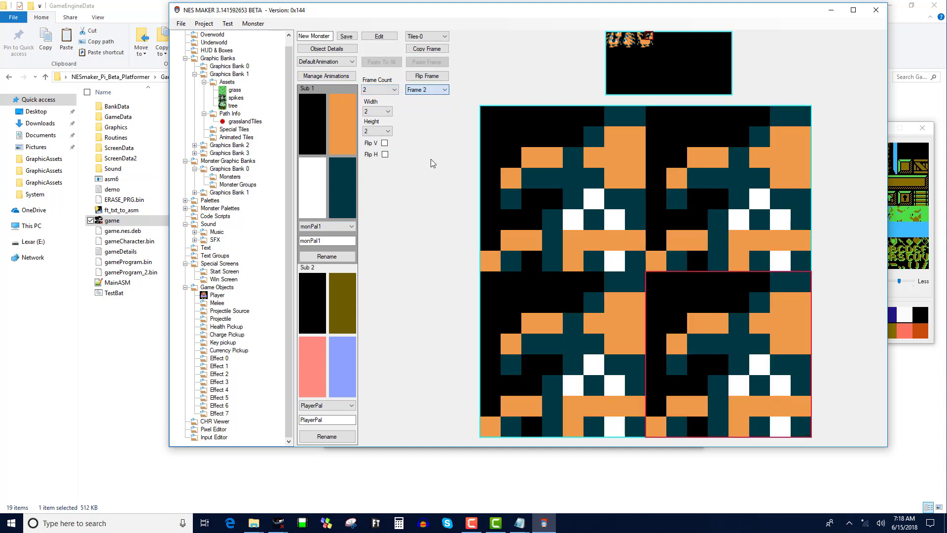
Step: Copy Frame 1 into Frame 2, flip the pasted frame, and compare the two frames
left_click(425, 89)
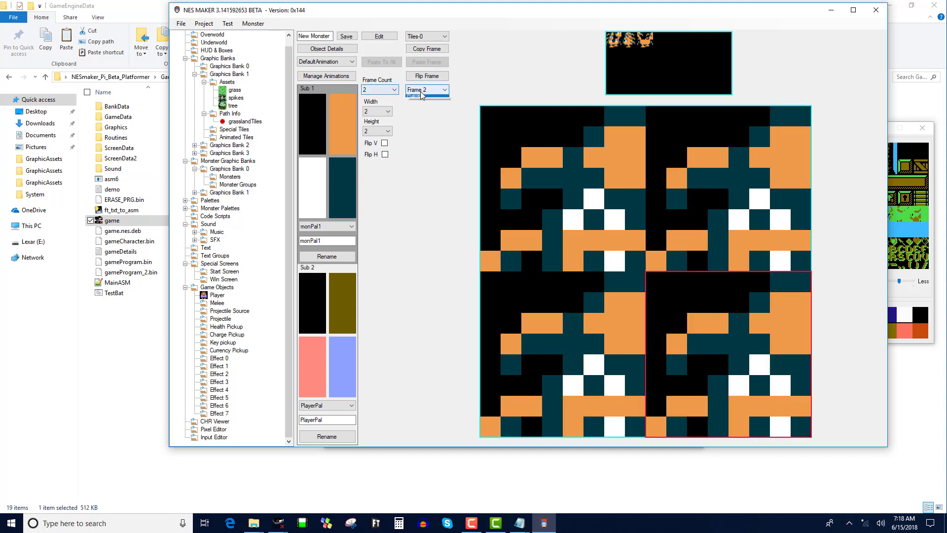
left_click(424, 97)
left_click(432, 49)
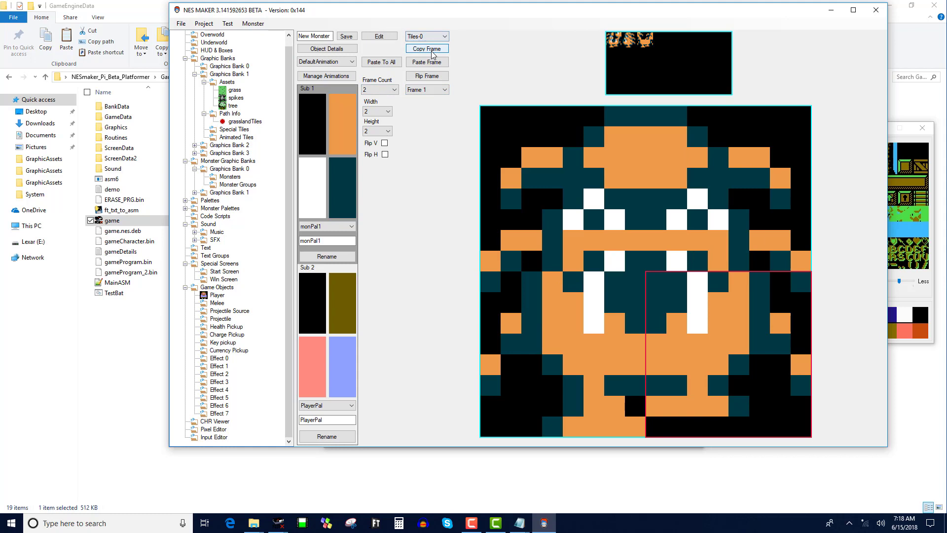
left_click(432, 89)
left_click(430, 105)
left_click(427, 63)
left_click(427, 75)
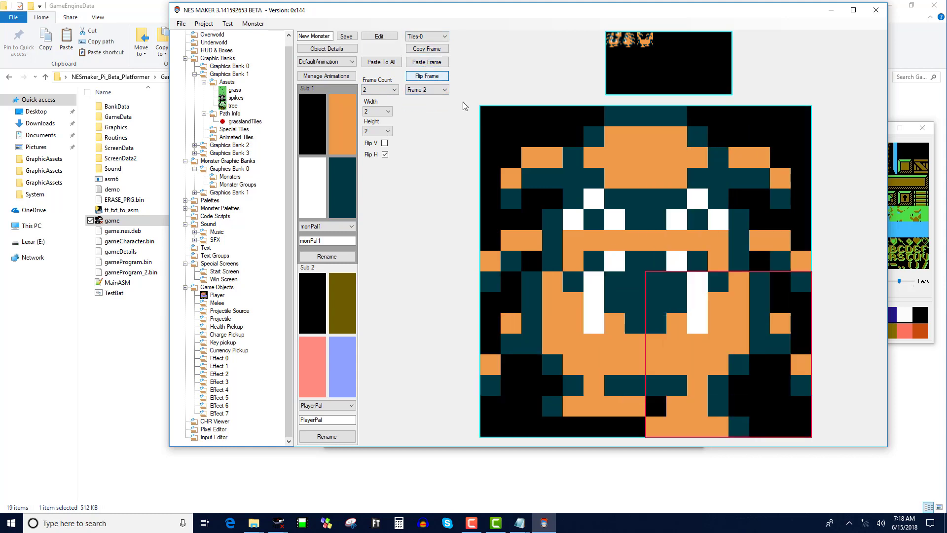
left_click(420, 90)
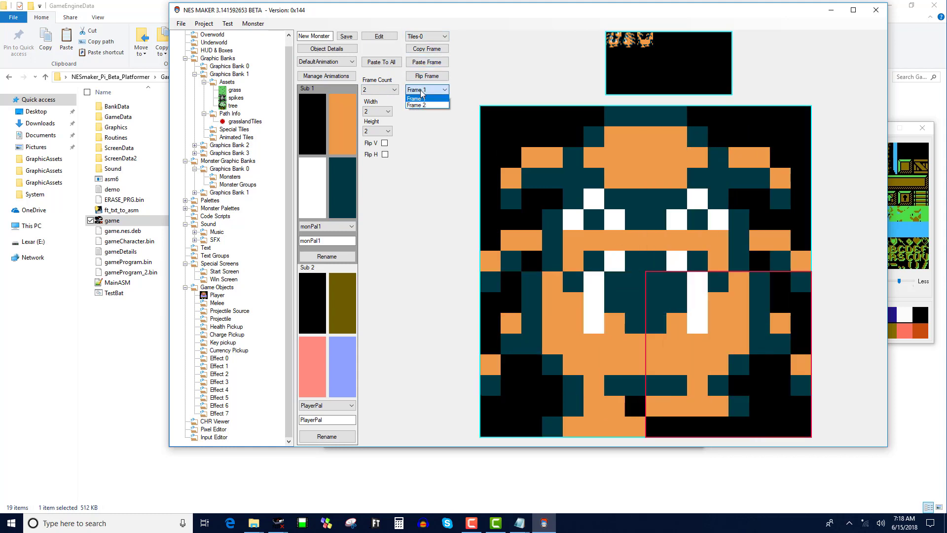
Step: Rename the monster's DefaultAnimation to walkDown
left_click(325, 77)
left_click(140, 136)
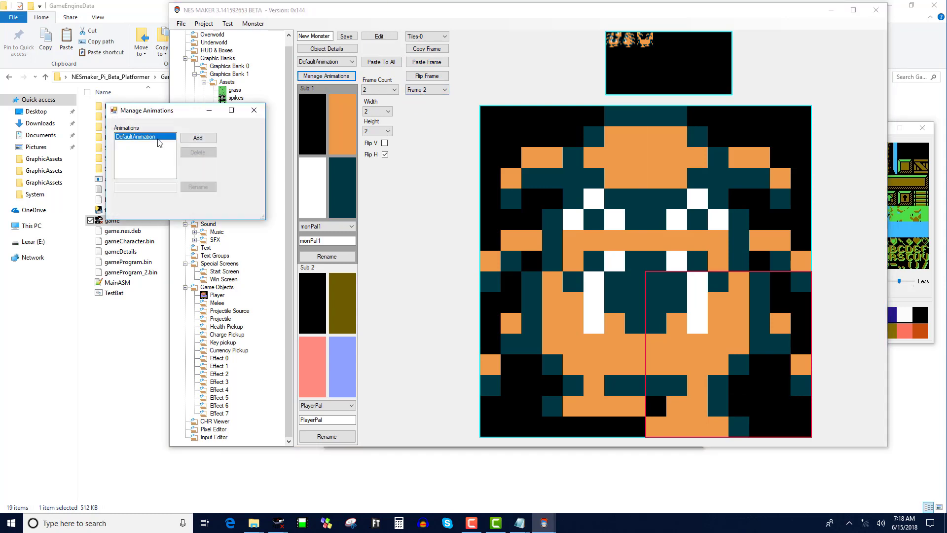
type("walkDown")
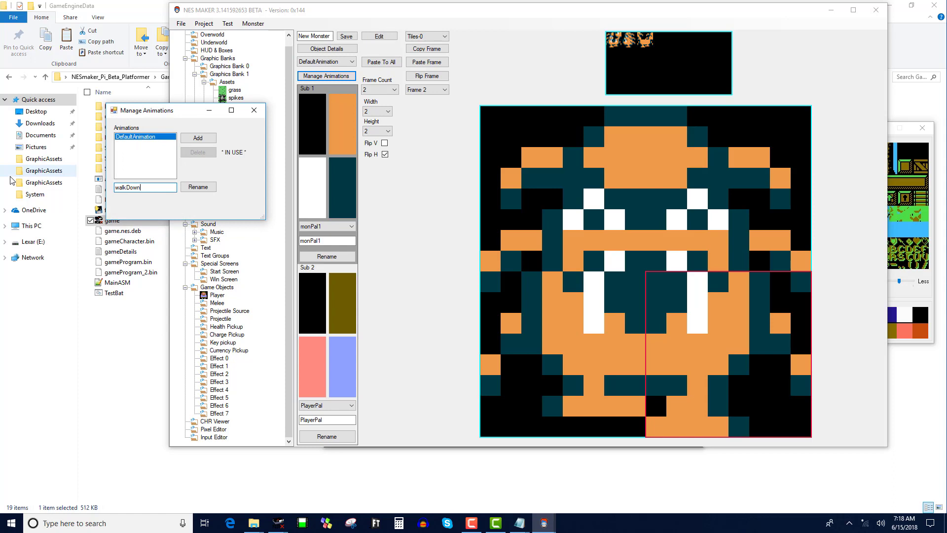
left_click(197, 187)
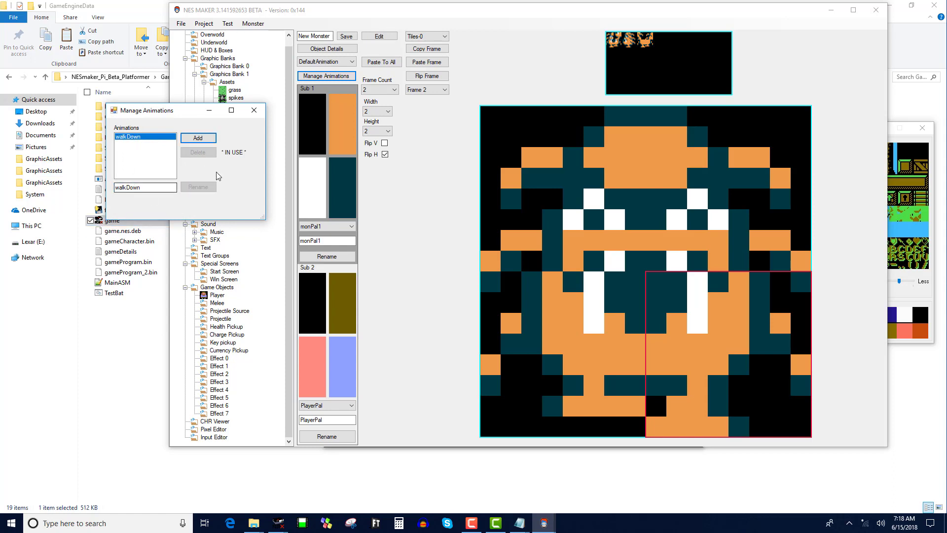
left_click(254, 110)
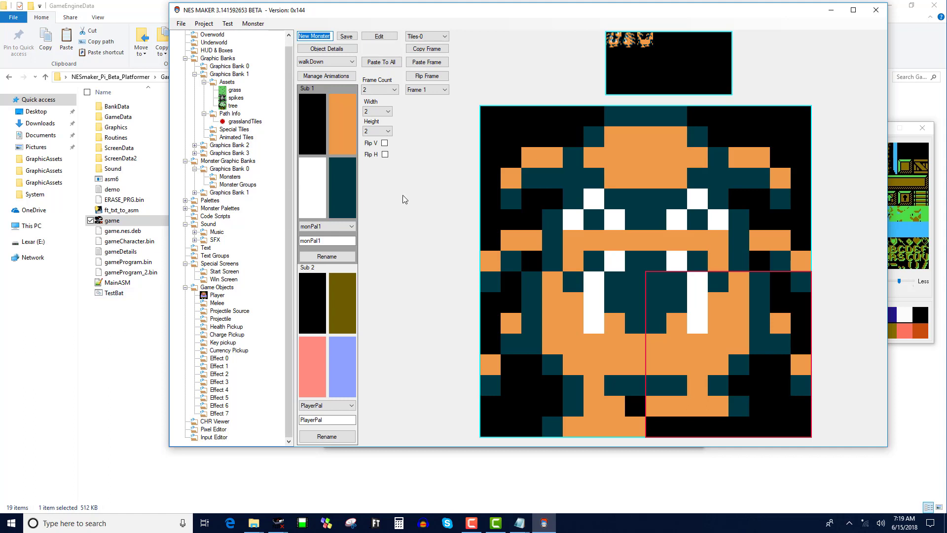
Step: Name the new monster bug, save it, and expand the Monsters list of Graphics Bank 0
type("bug")
left_click(346, 36)
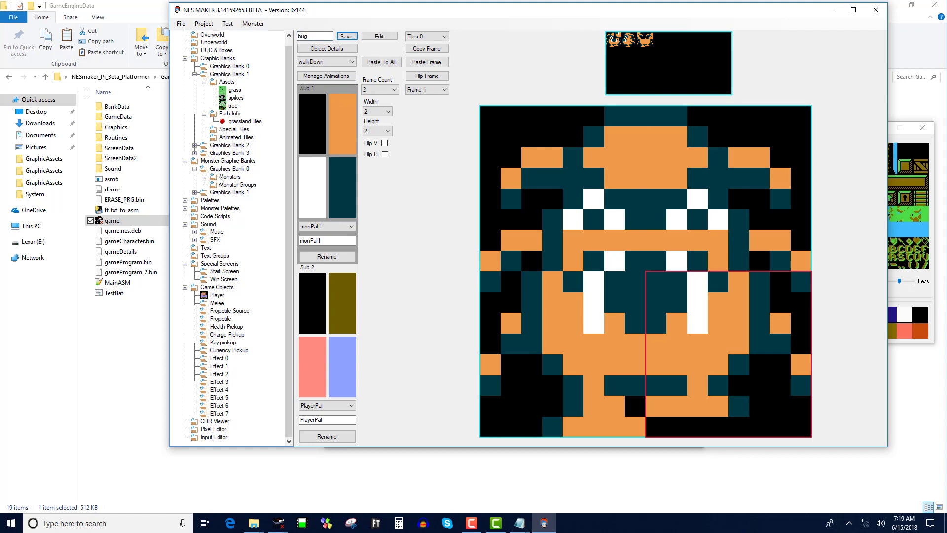
left_click(207, 178)
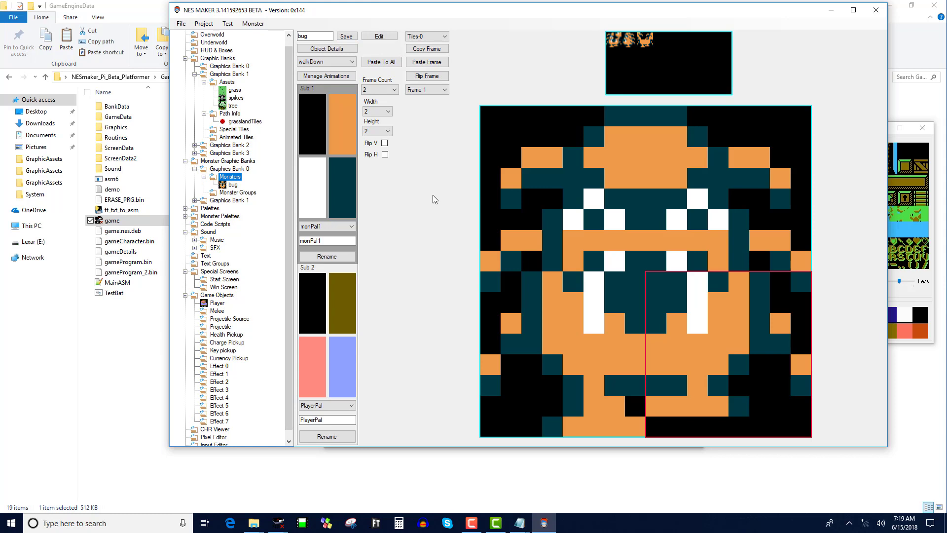
Step: Name a copy of the monster bug2, repaint all four of its tiles with the PlayerPal sub-palette, and save it
left_click(318, 36)
left_click(505, 240)
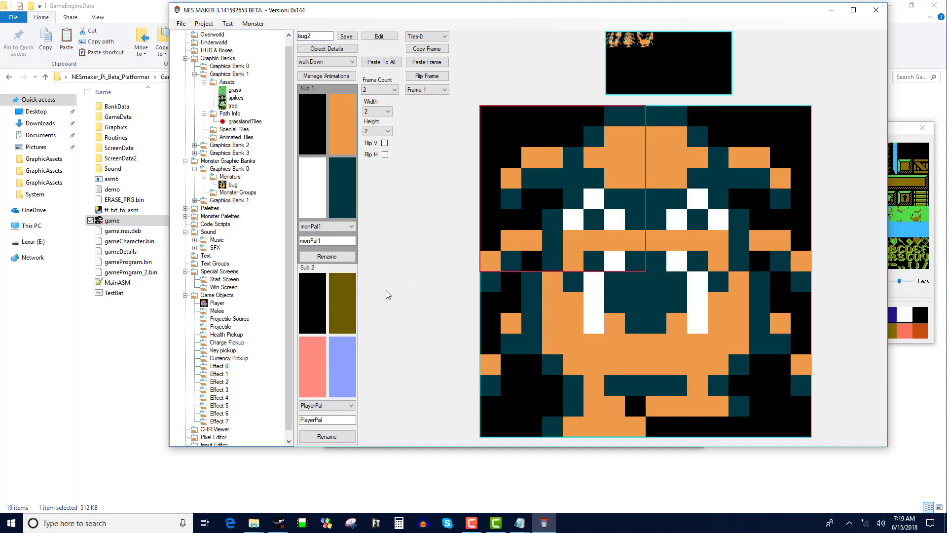
left_click(323, 311)
left_click(649, 210)
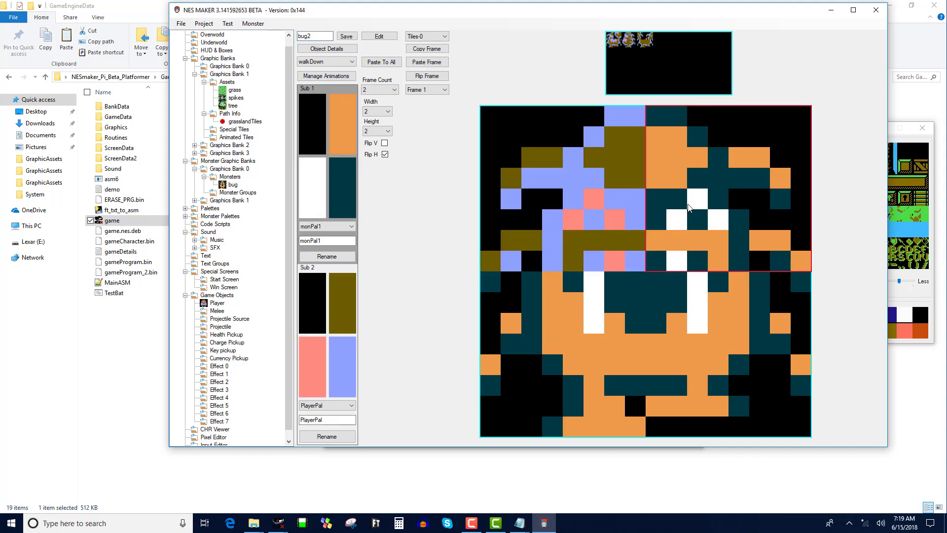
left_click(318, 312)
left_click(323, 311)
left_click(711, 328)
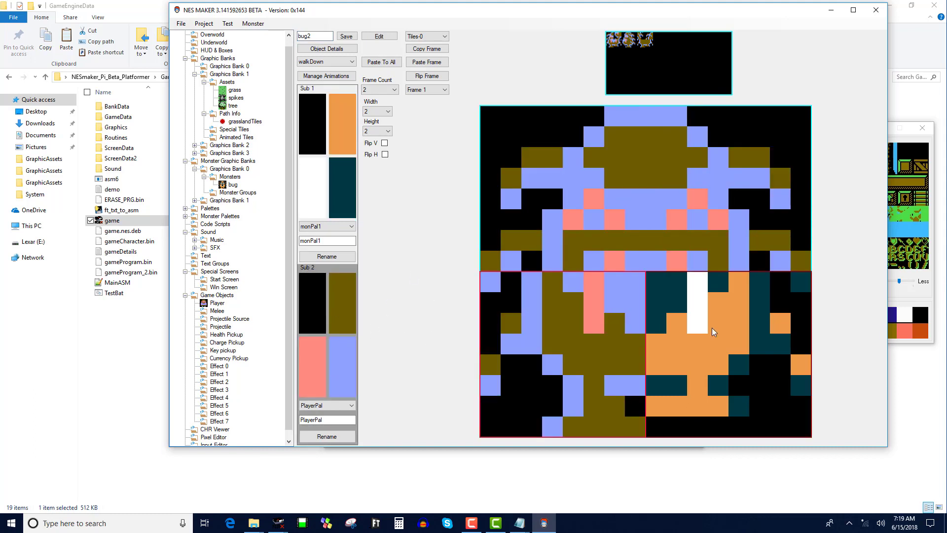
left_click(333, 304)
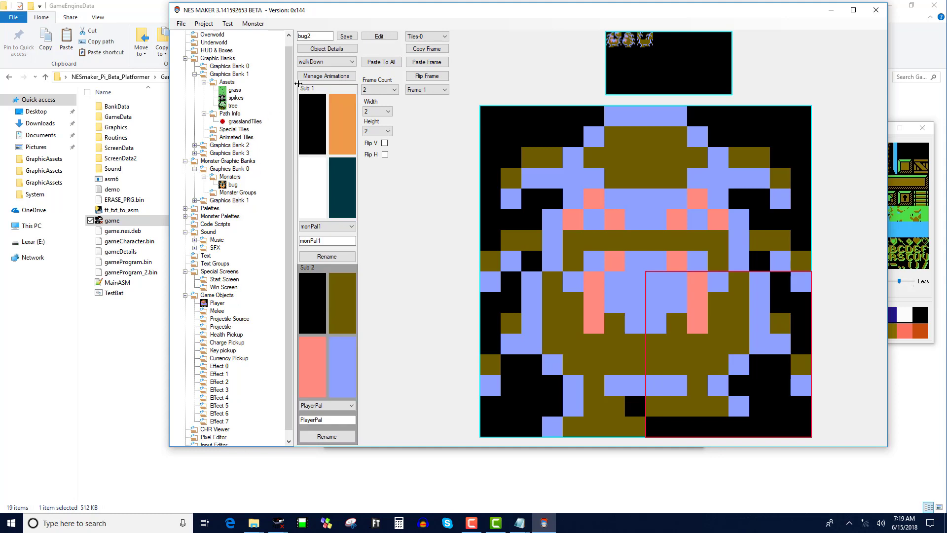
left_click(346, 36)
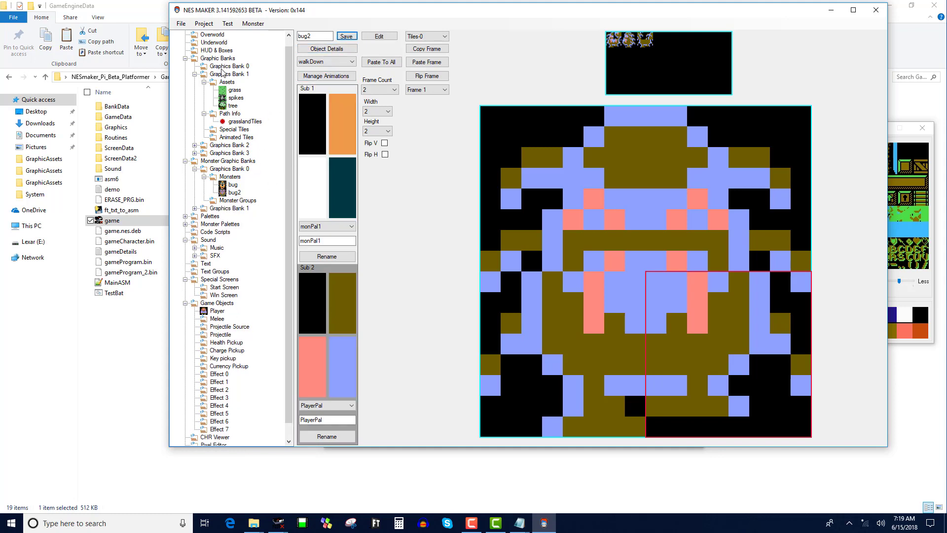
left_click(684, 135)
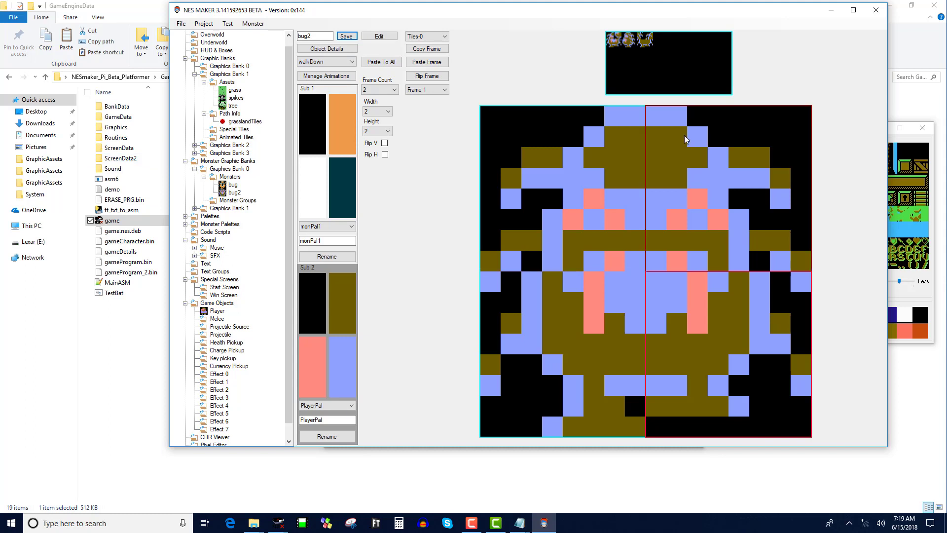
left_click(614, 225)
Step: Open the object details of the bug monster and rename its Default animation type to walk
left_click(233, 185)
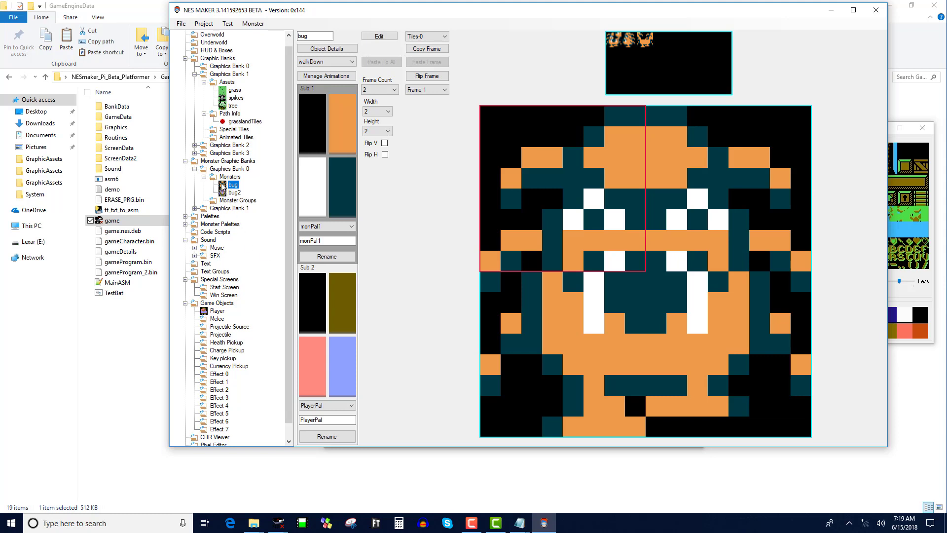
left_click(336, 51)
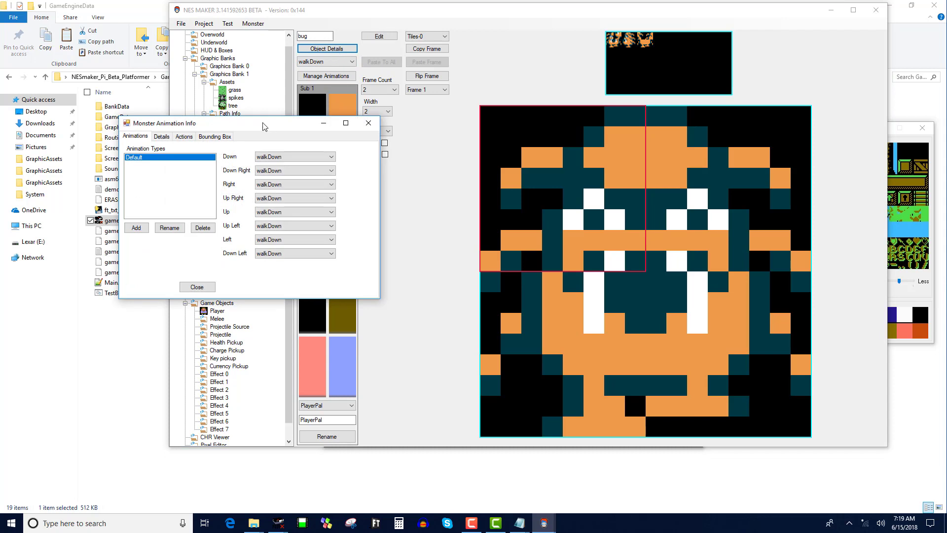
left_click_drag(298, 127, 677, 86)
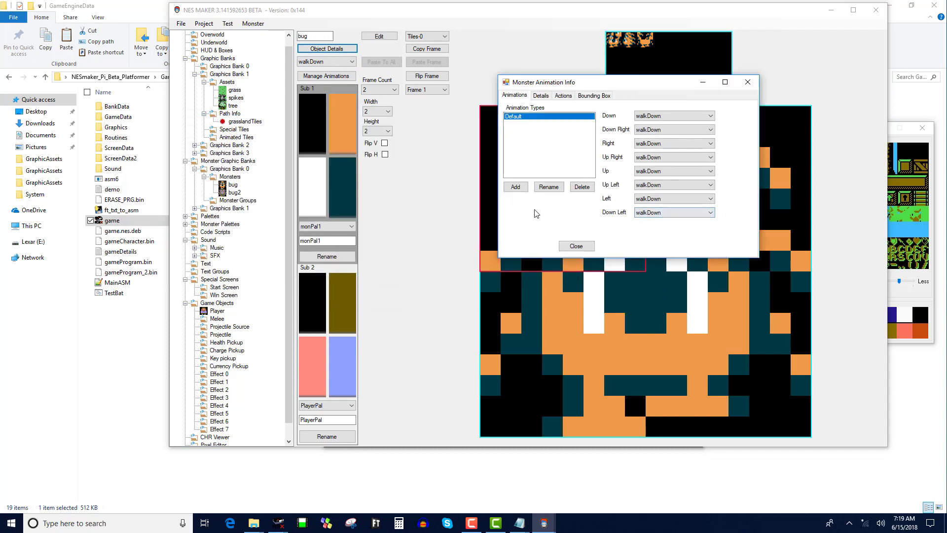
left_click(516, 187)
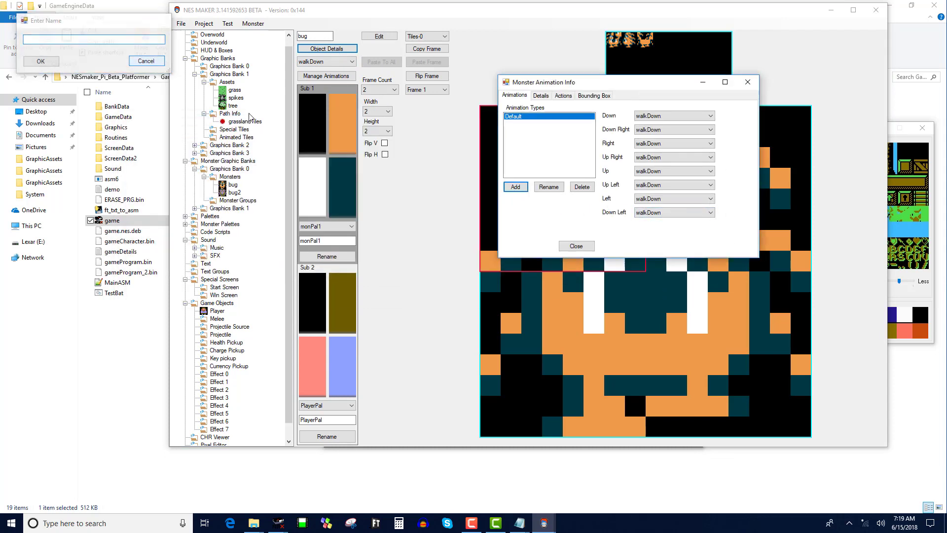
key("Escape")
left_click(542, 187)
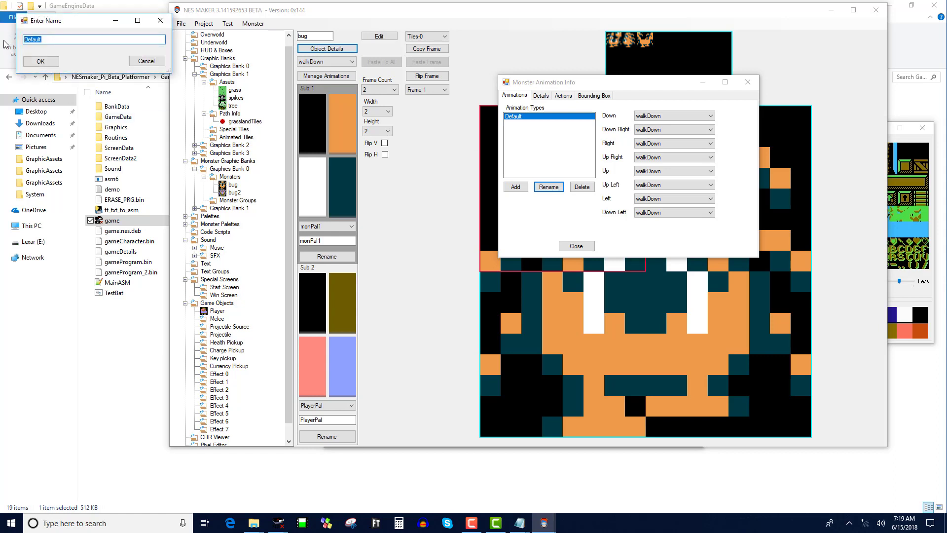
type("walk")
left_click(40, 61)
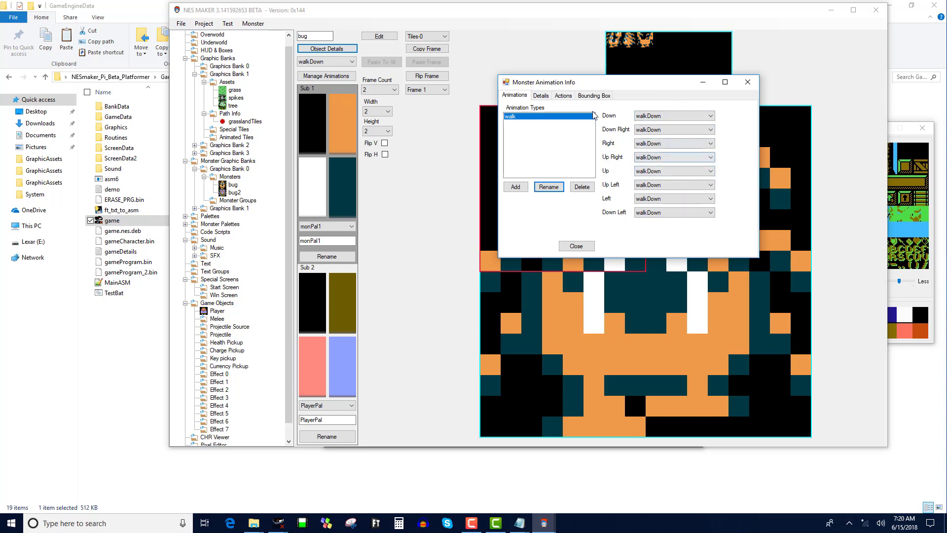
Step: In the bug's details, flag it as a monster and set both Health and Experience to 5
left_click(541, 95)
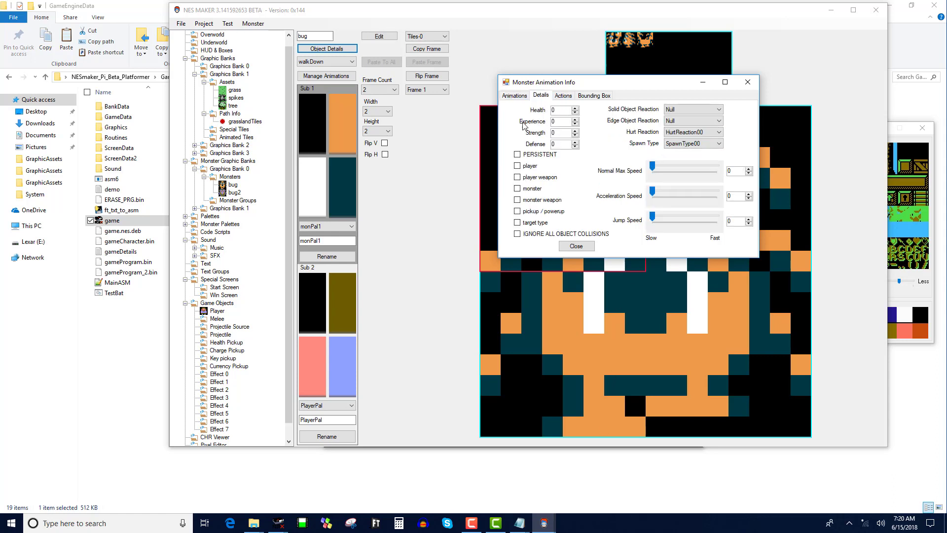
left_click(521, 190)
left_click(575, 119)
left_click(575, 120)
left_click_drag(555, 123, 549, 123)
Step: Set the bug's Solid Object Reaction and Edge Object Reaction to Reverse Direction, and raise its Normal Max Speed
left_click(674, 111)
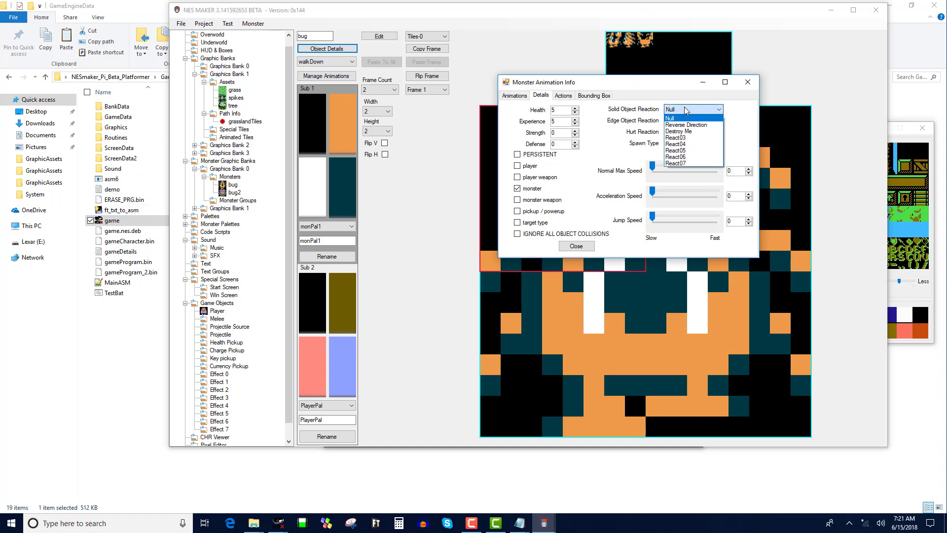
left_click(640, 110)
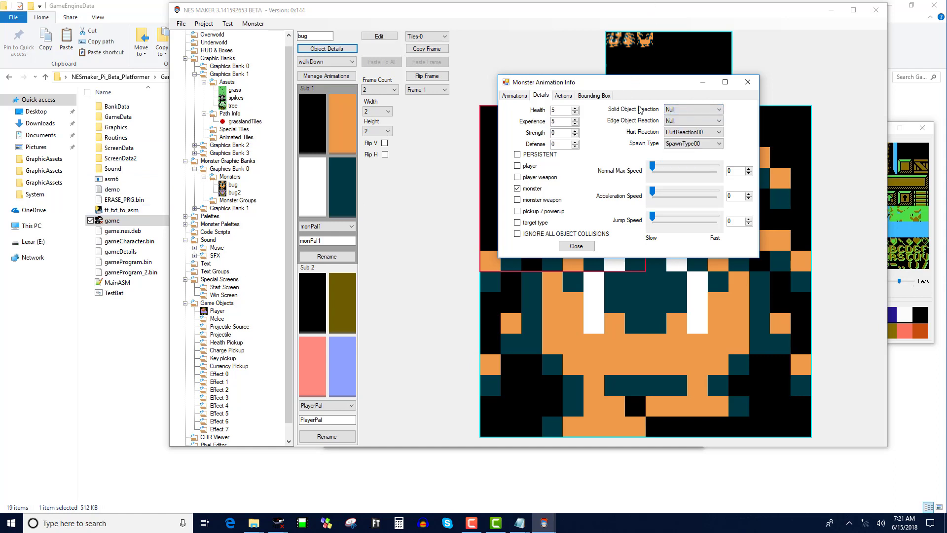
left_click(689, 109)
left_click(690, 126)
left_click(710, 109)
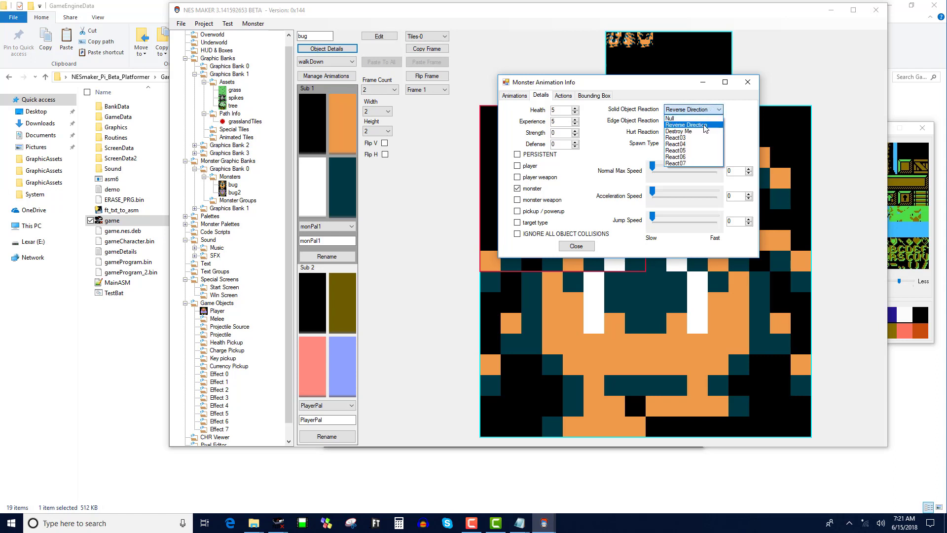
left_click(704, 131)
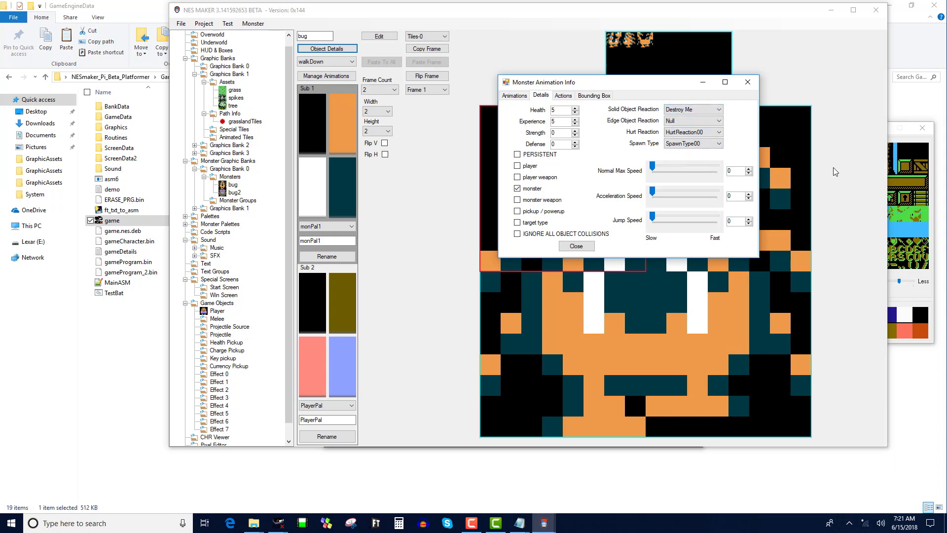
left_click(710, 110)
left_click(701, 129)
left_click(710, 120)
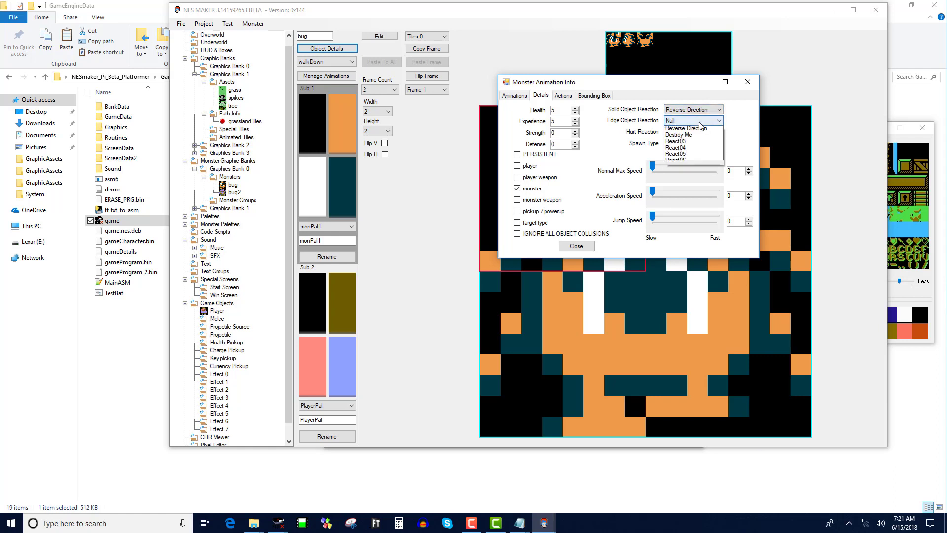
left_click(690, 142)
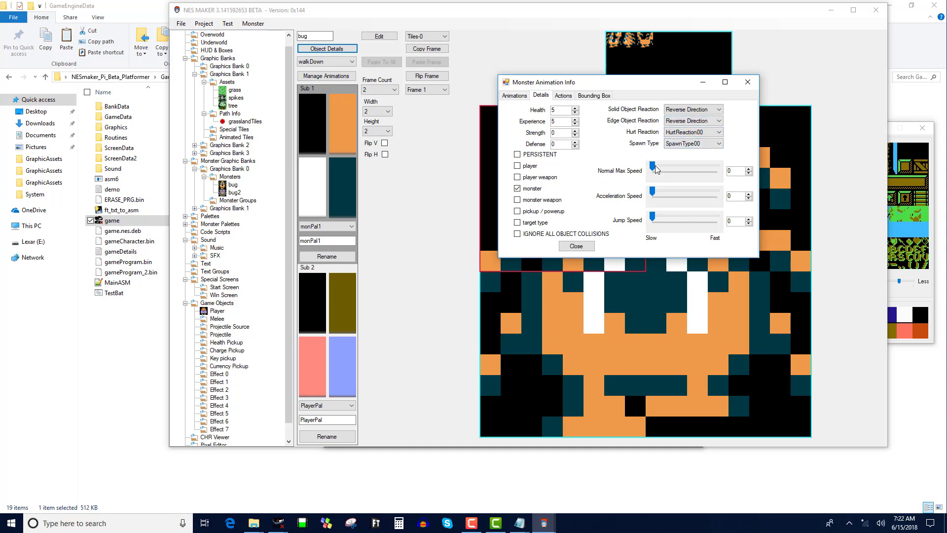
left_click_drag(655, 168, 764, 191)
Step: Set the action of the bug's action step 0 to Move 4 directions, using the walk animation type
left_click(563, 96)
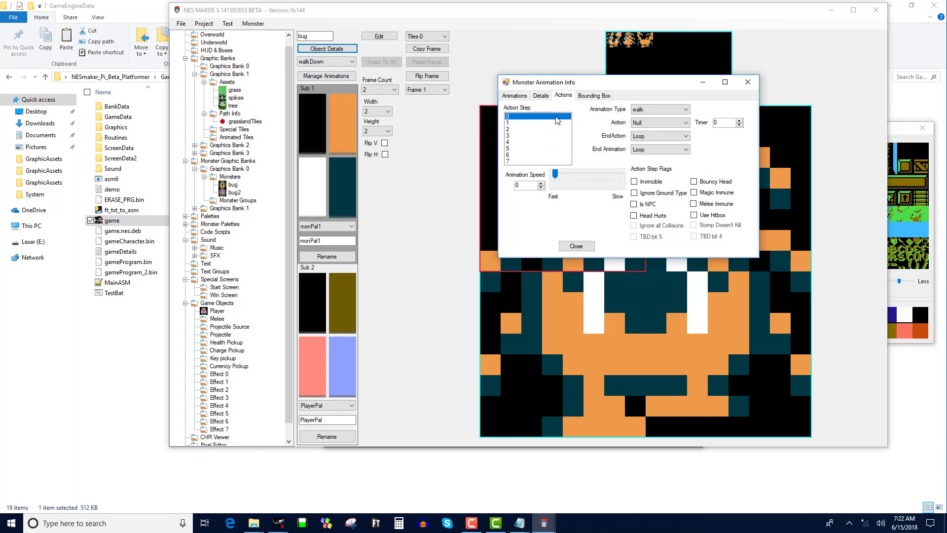
left_click(655, 114)
left_click(655, 114)
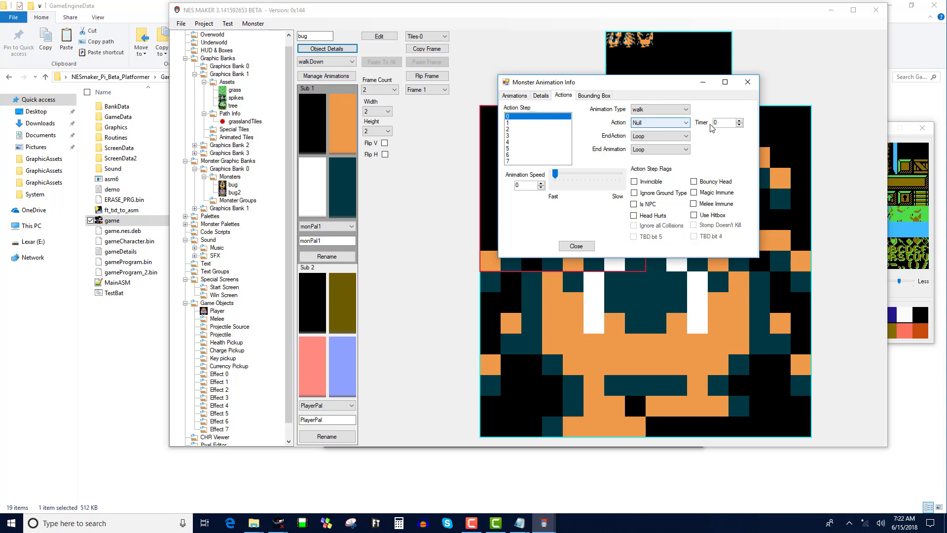
left_click(687, 123)
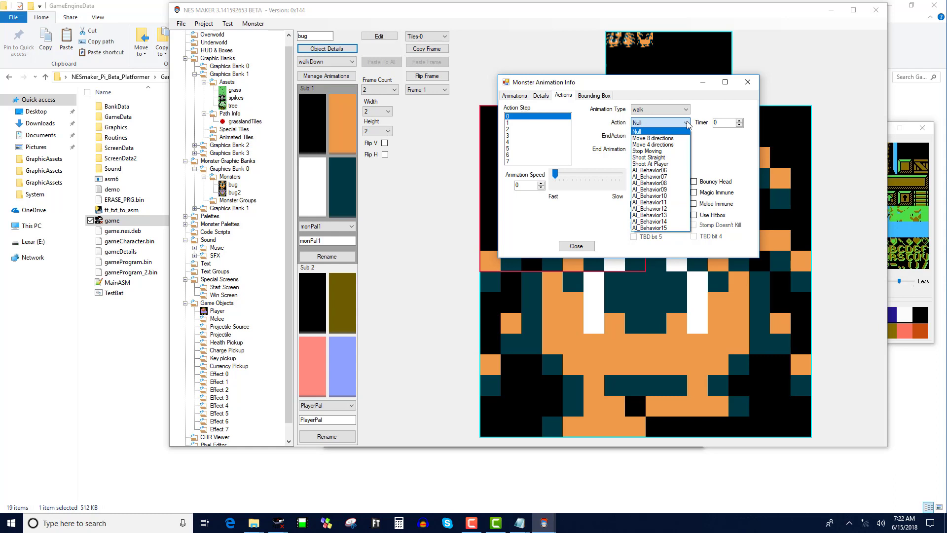
left_click(672, 145)
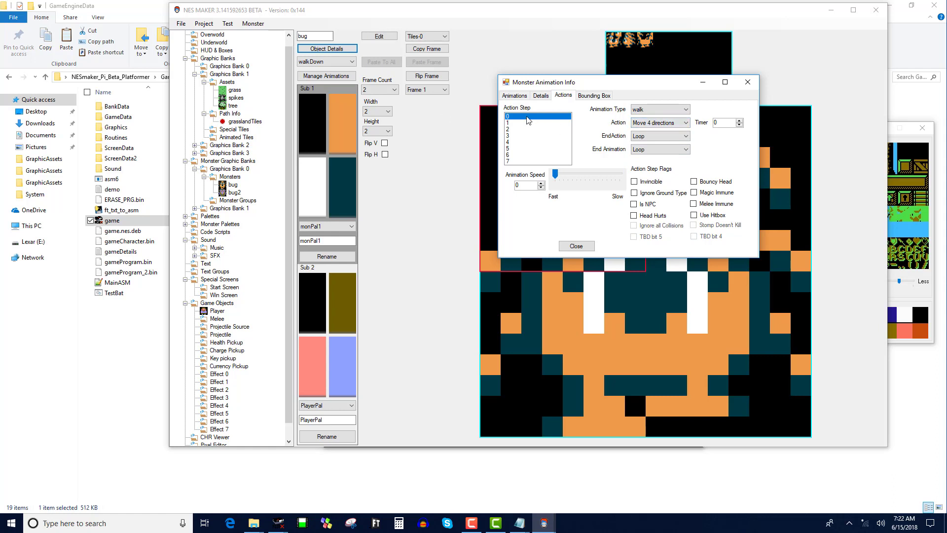
Step: Try raising and lowering the Timer value of action step 0
left_click(717, 125)
left_click(739, 121)
left_click(739, 124)
left_click(739, 121)
left_click(739, 126)
left_click(741, 125)
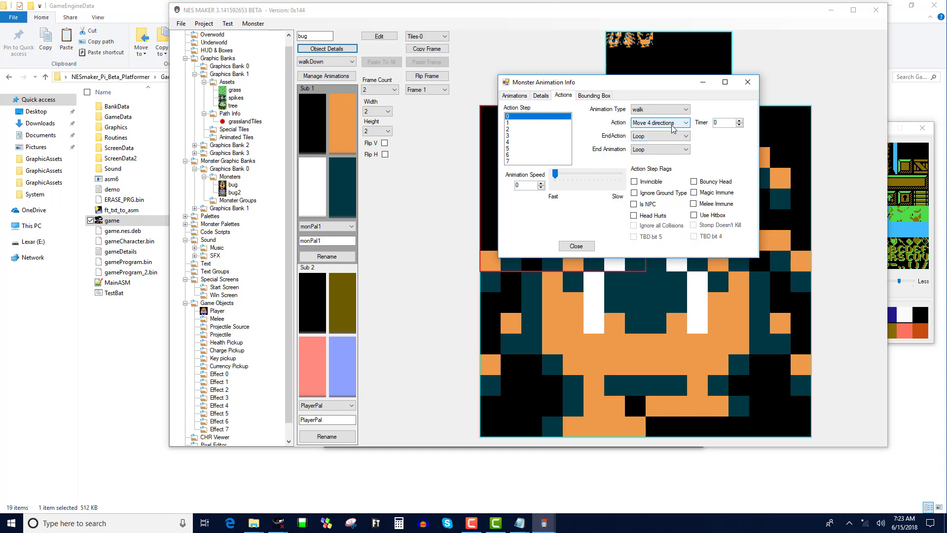
key("Tab")
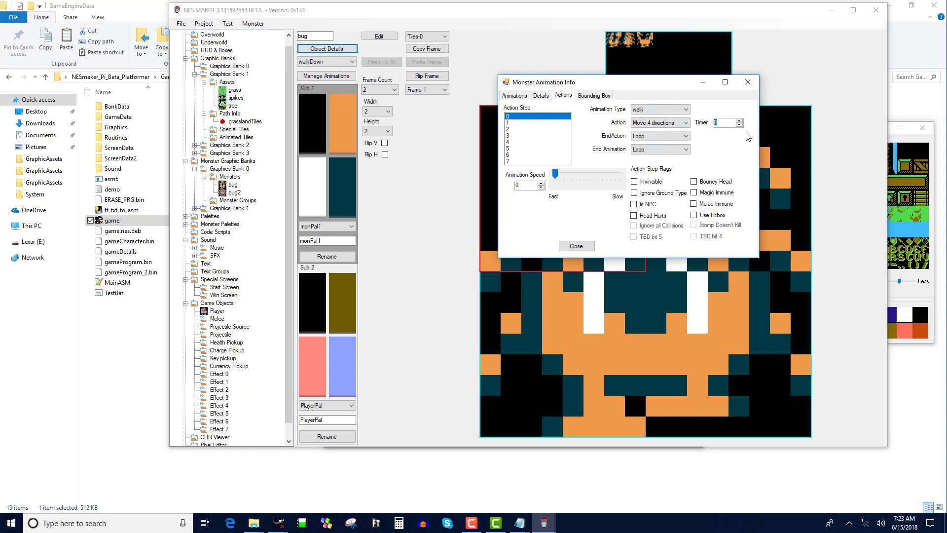
Step: Set the EndAction of the bug's action step 0 to Advance
left_click(668, 139)
left_click(669, 138)
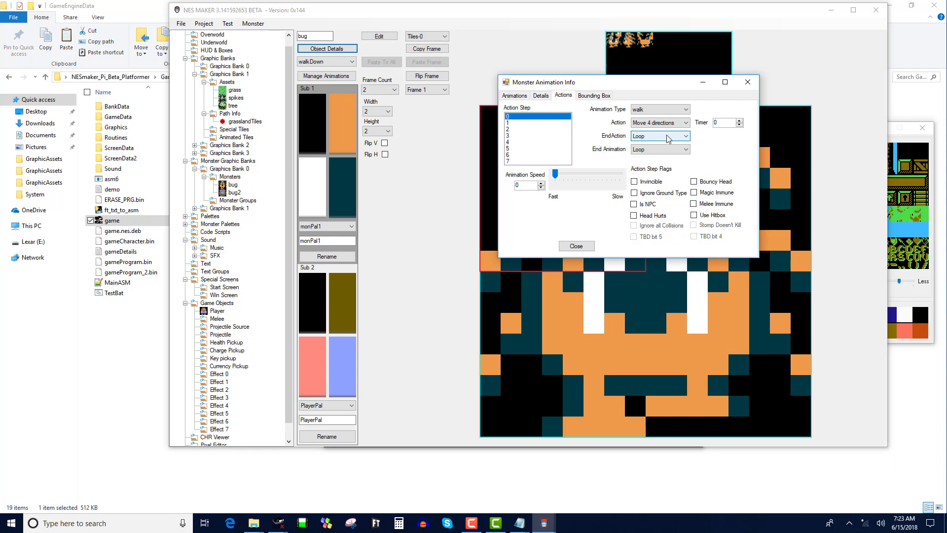
left_click(670, 137)
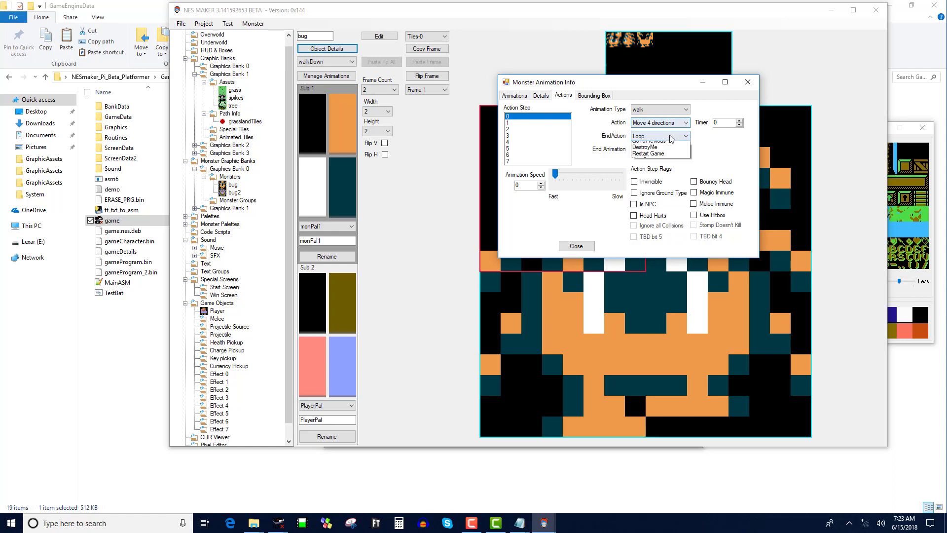
left_click(675, 160)
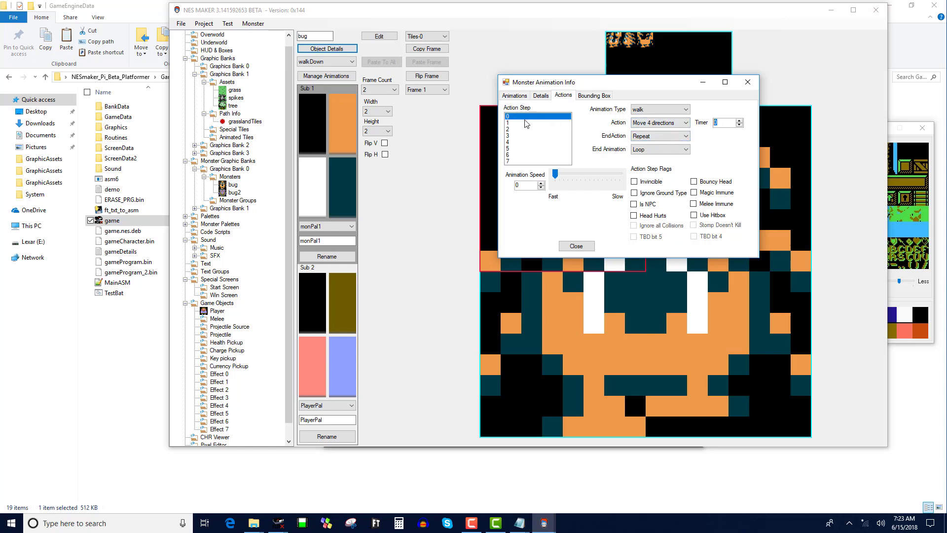
left_click(666, 142)
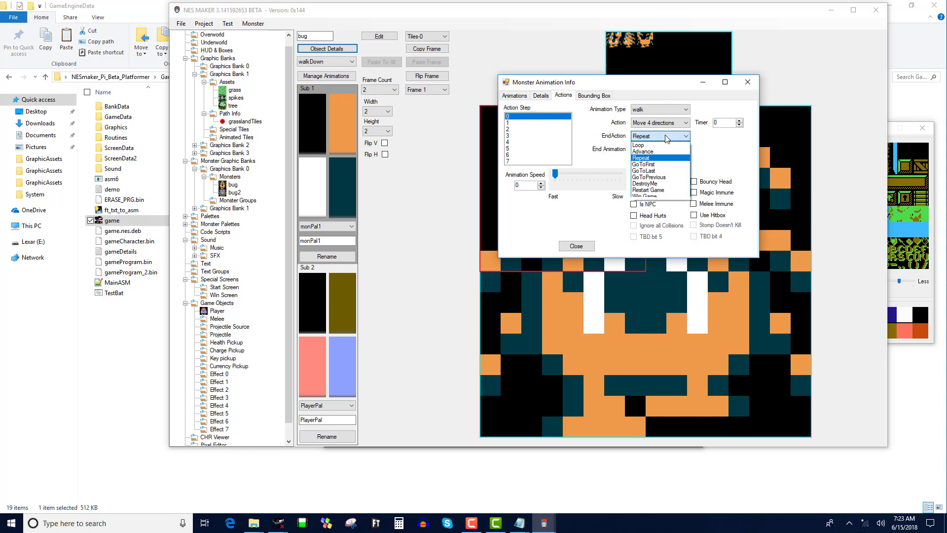
left_click(667, 152)
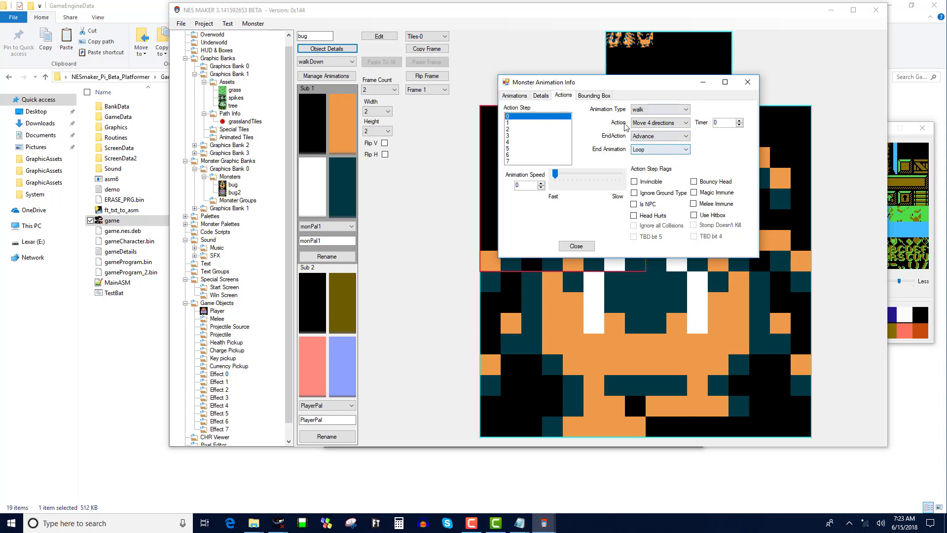
Step: Configure action step 1 with the action Stop Moving and the EndAction GoToFirst
left_click(527, 123)
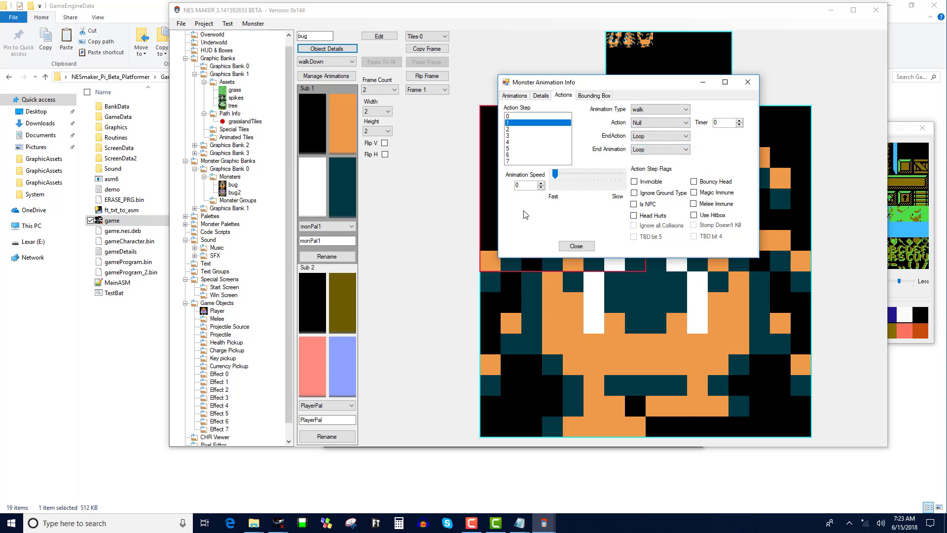
left_click(646, 123)
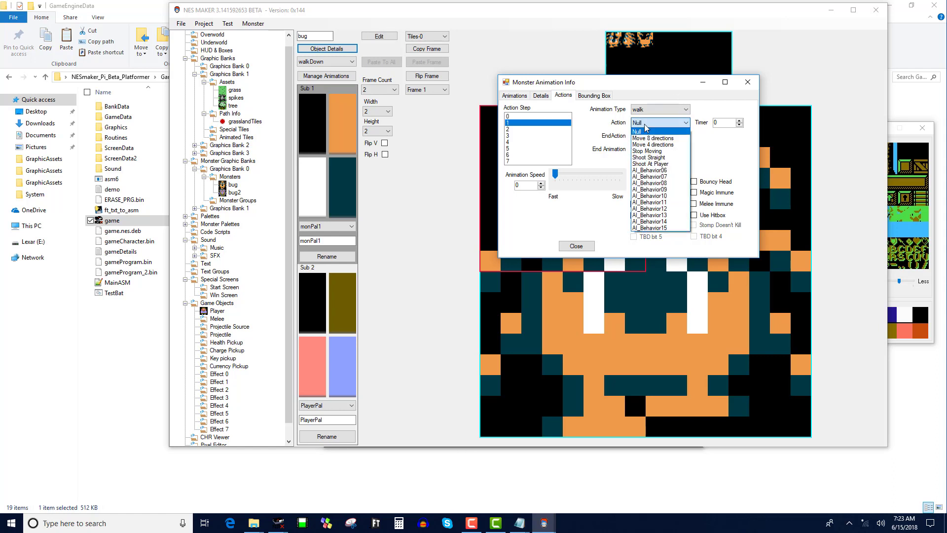
left_click(648, 151)
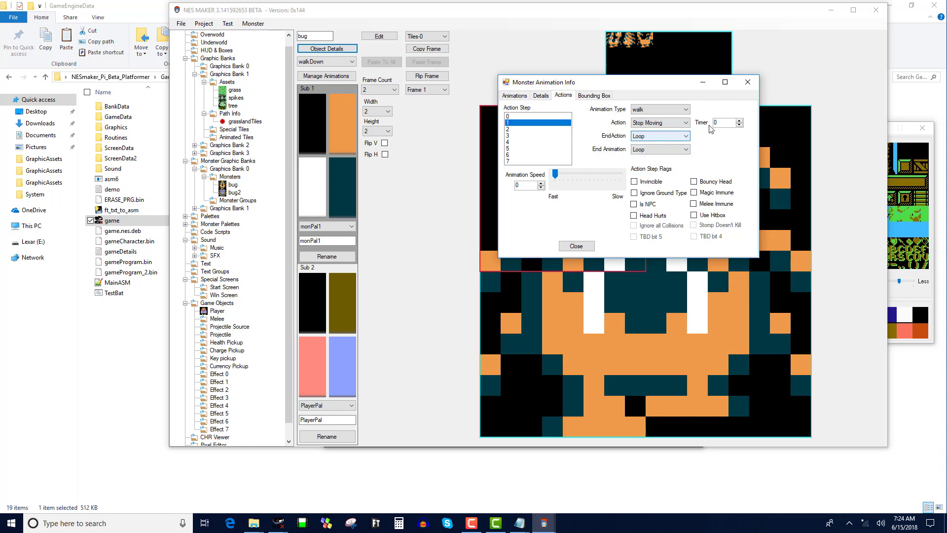
left_click(679, 140)
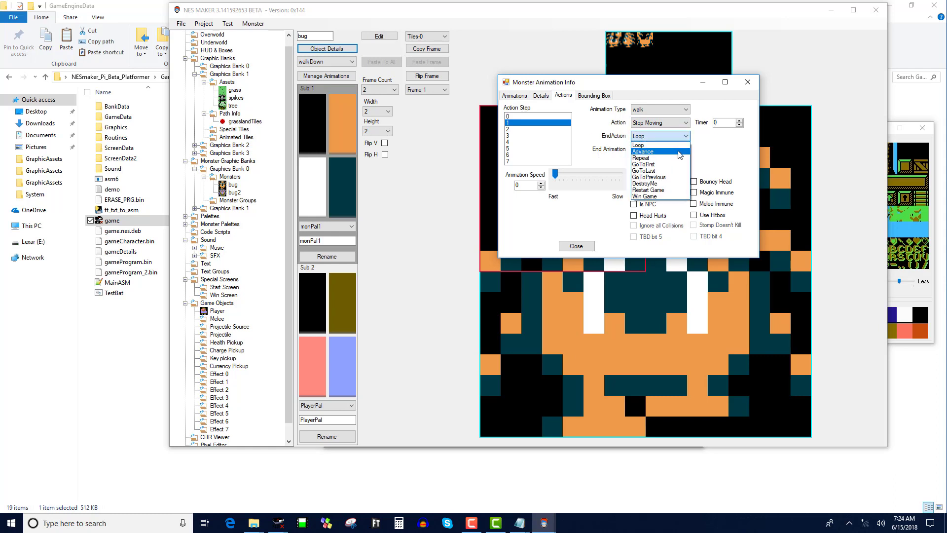
left_click(677, 166)
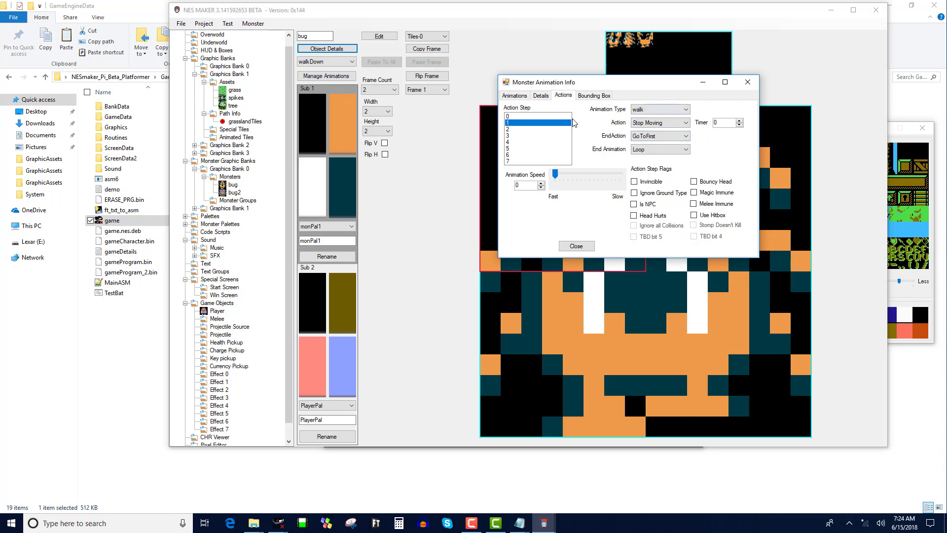
Step: Compare the settings of the bug's action steps 0 and 1, including their actions and EndActions
left_click(549, 116)
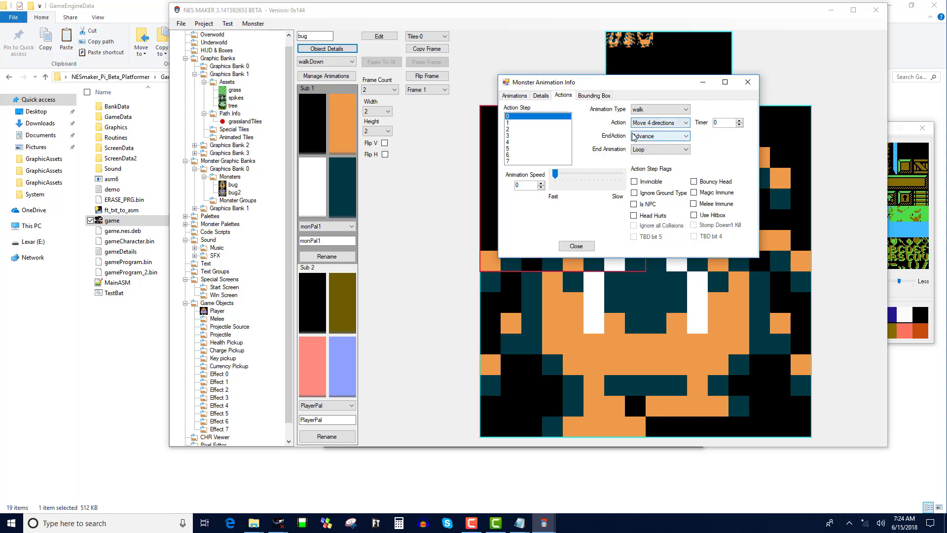
left_click(516, 123)
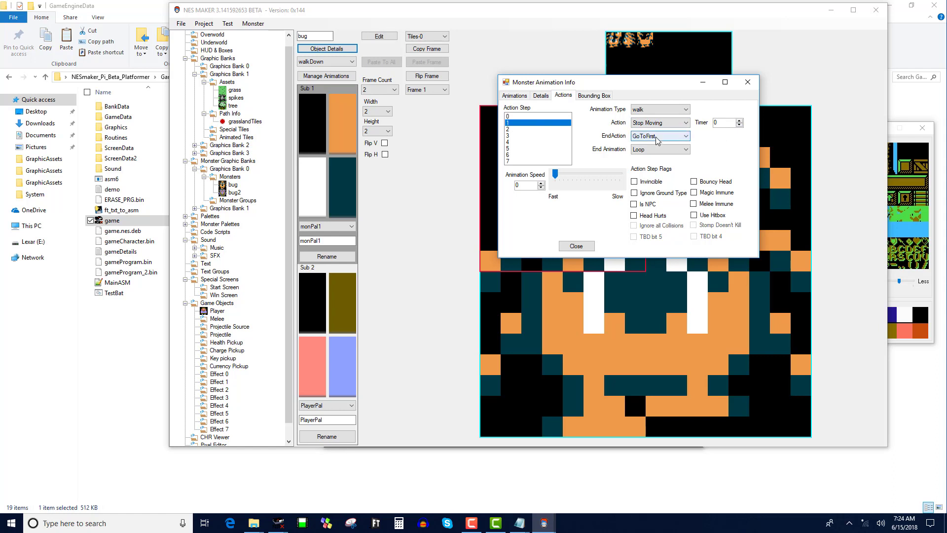
key("Up")
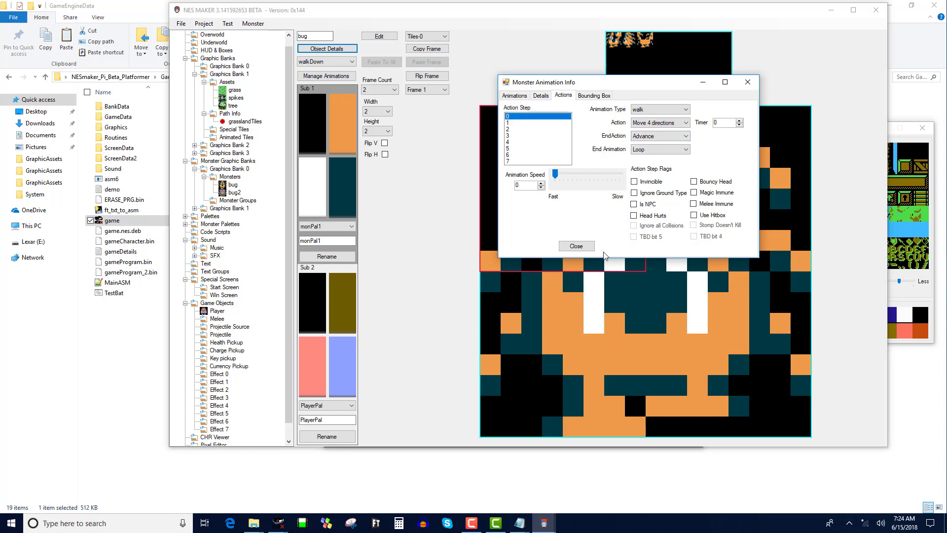
left_click(519, 124)
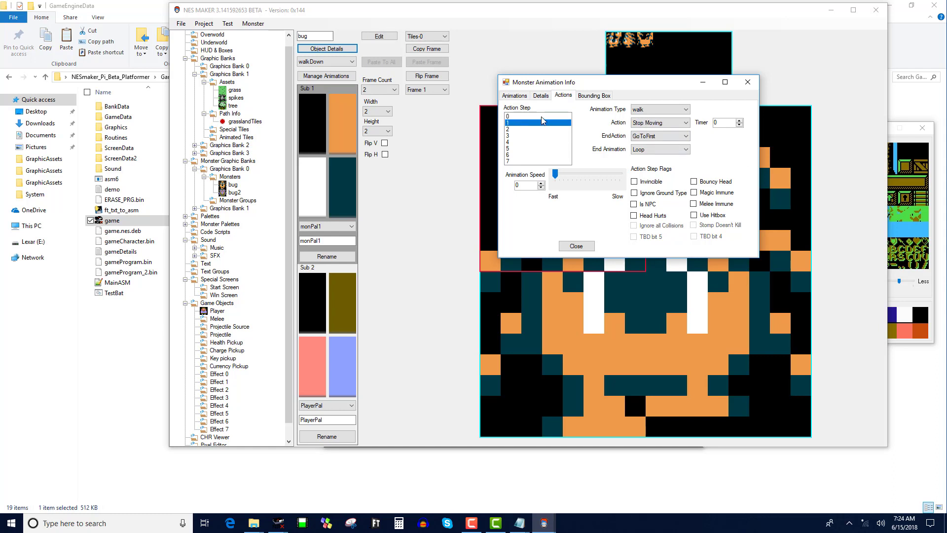
left_click(508, 117)
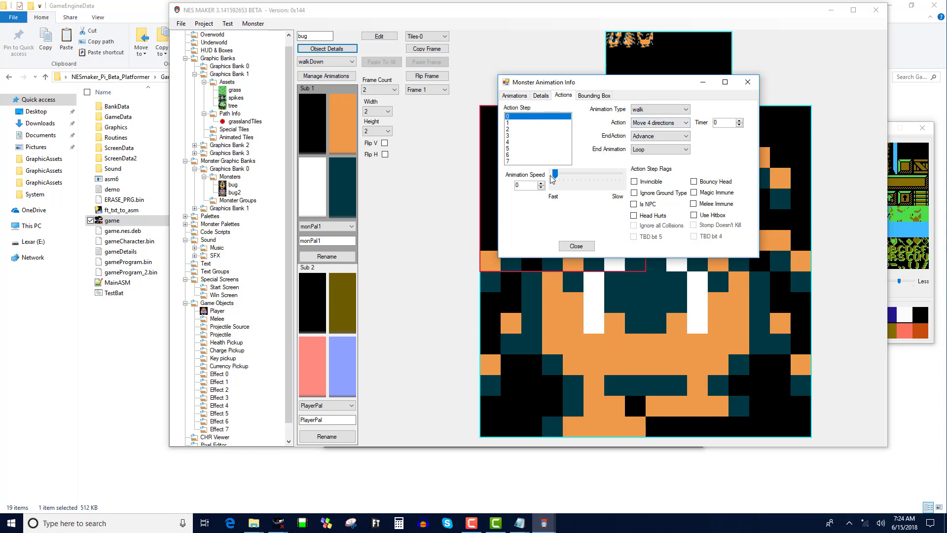
Step: Adjust the Animation Speed of the bug's action step 0, trying faster and slower settings
left_click_drag(555, 176, 568, 176)
left_click_drag(568, 176, 551, 179)
left_click_drag(566, 173, 640, 178)
left_click(567, 172)
left_click_drag(567, 176, 564, 175)
Step: Switch between the bug's action steps 0 and 1 to review how the two actions alternate
left_click(522, 123)
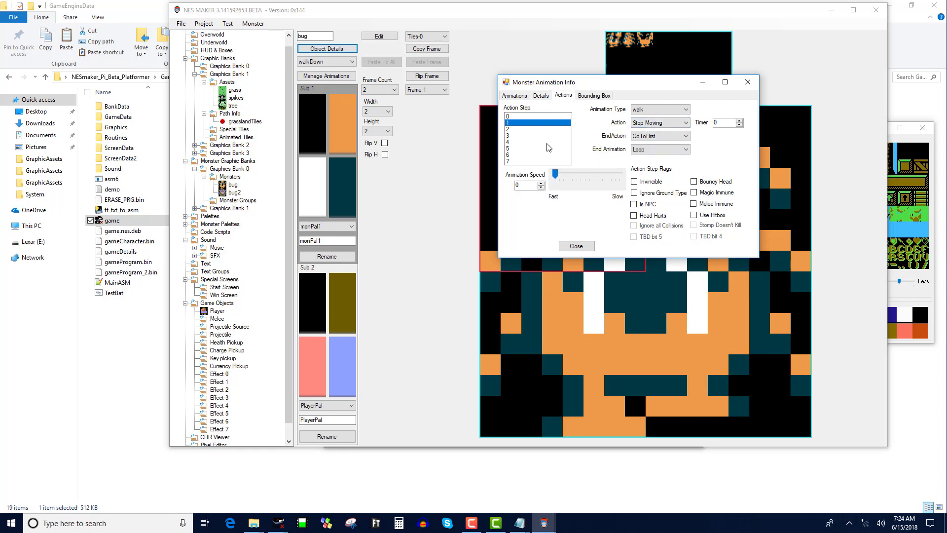
left_click(538, 117)
left_click(539, 122)
left_click(540, 118)
left_click(542, 122)
Step: Set the End Animation of the bug's action step 2 to Win Game, trying GoToFirst and DestroyMe first
left_click(541, 128)
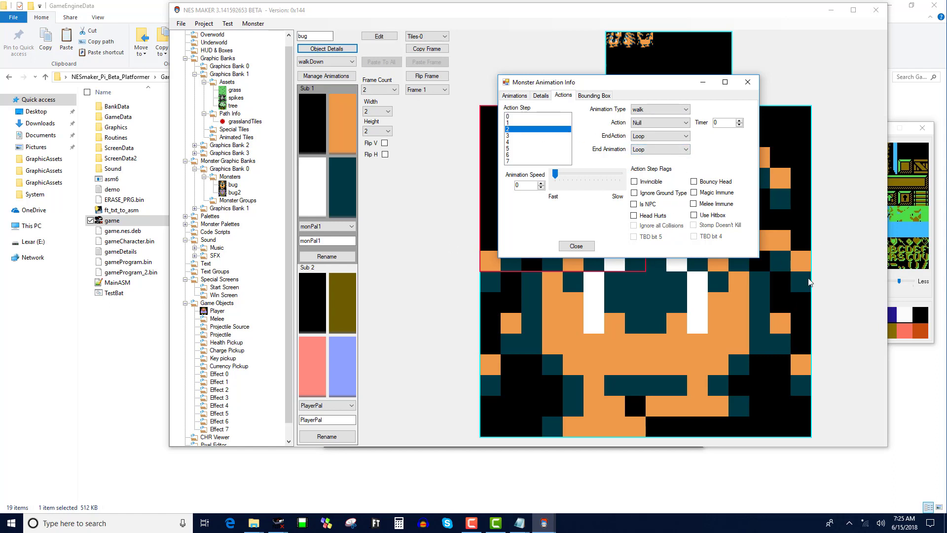
left_click(674, 109)
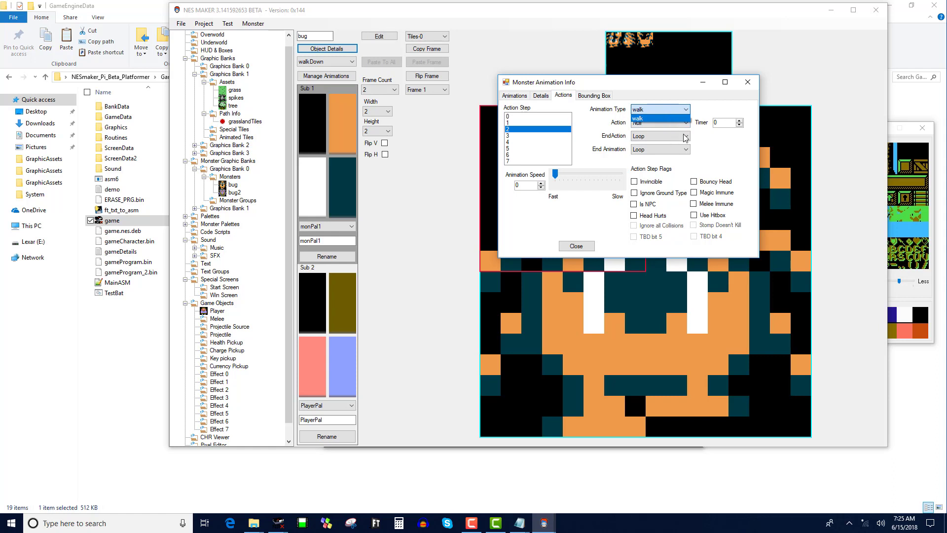
left_click(721, 158)
left_click(651, 149)
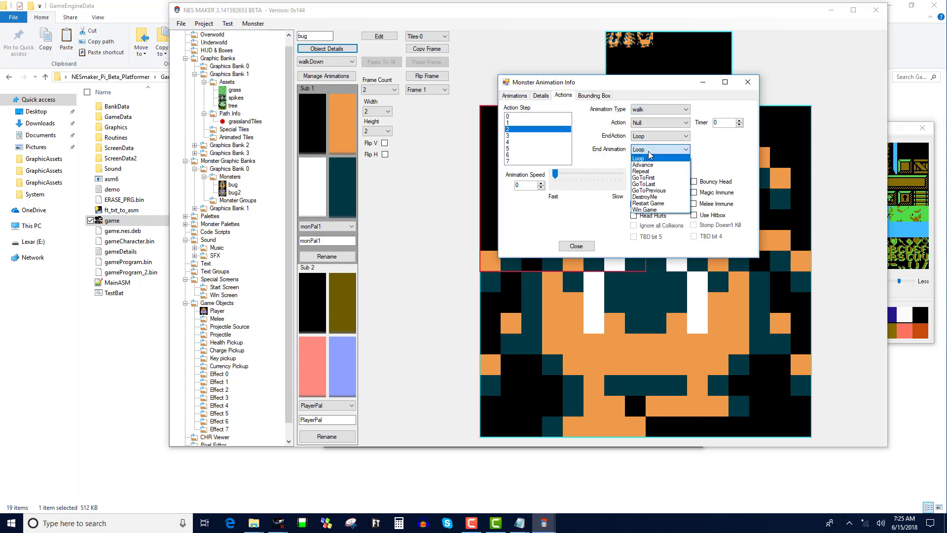
left_click(655, 177)
left_click(657, 154)
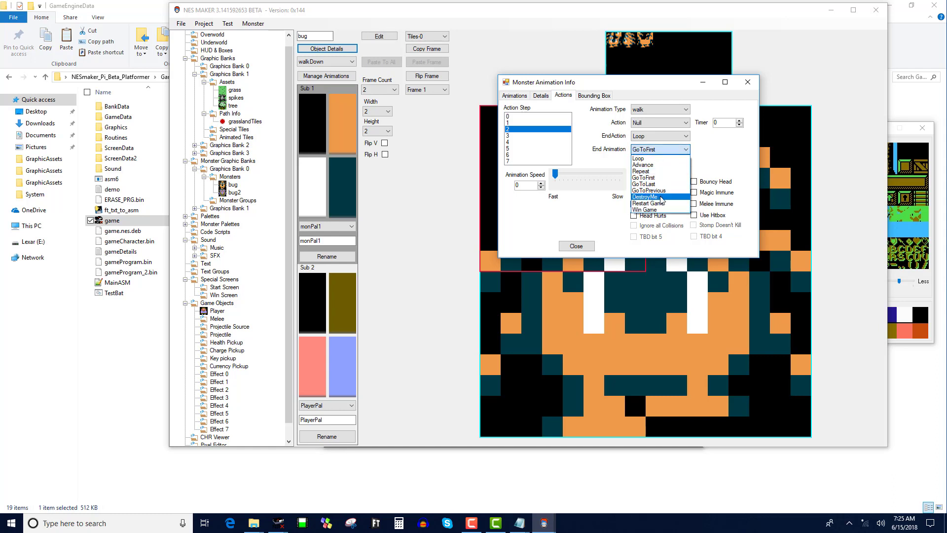
left_click(658, 189)
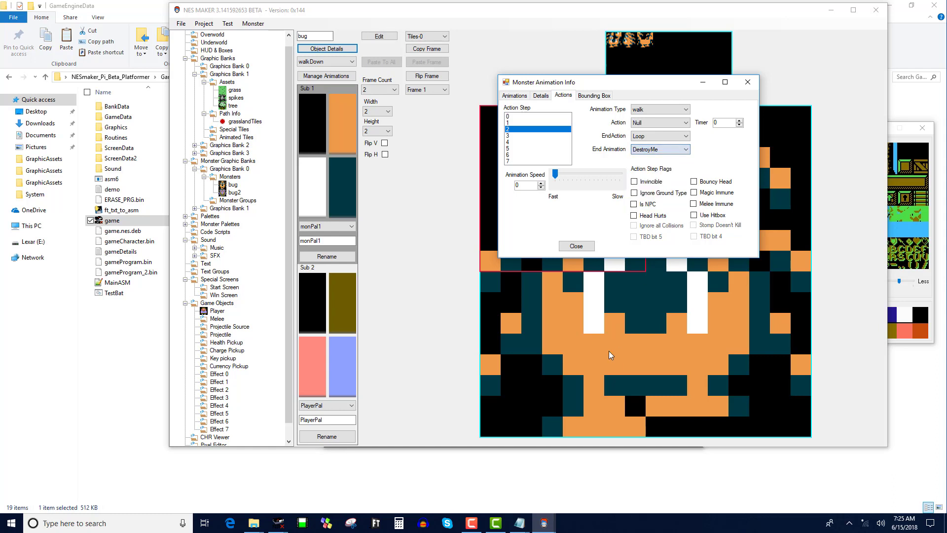
left_click(684, 150)
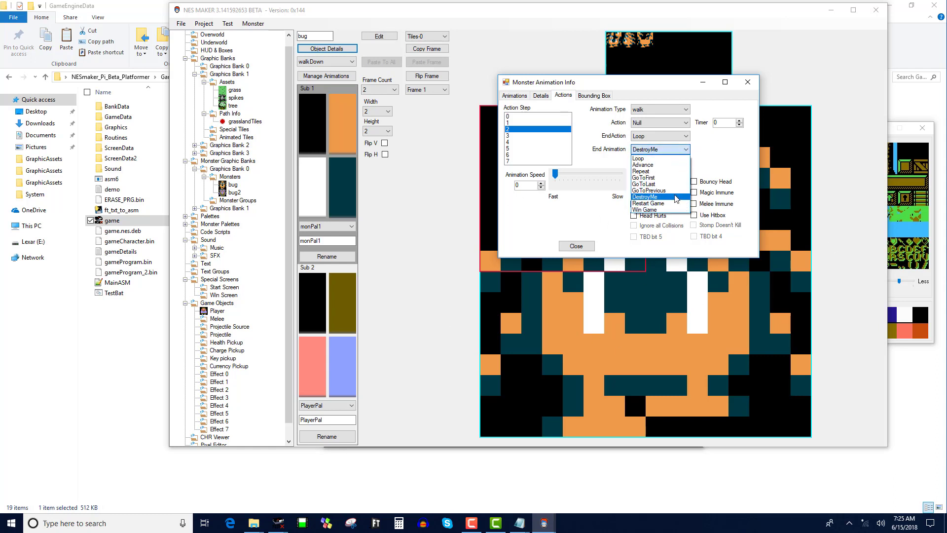
left_click(675, 213)
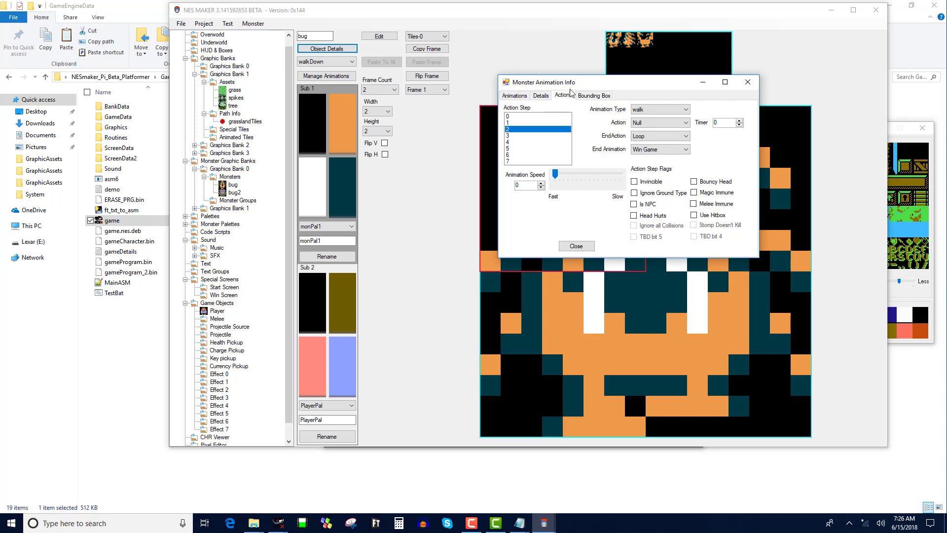
Step: Draw the bug's bounding box over its lower body at left 2, top 7, width 12, height 9, and close the monster's settings
left_click(585, 93)
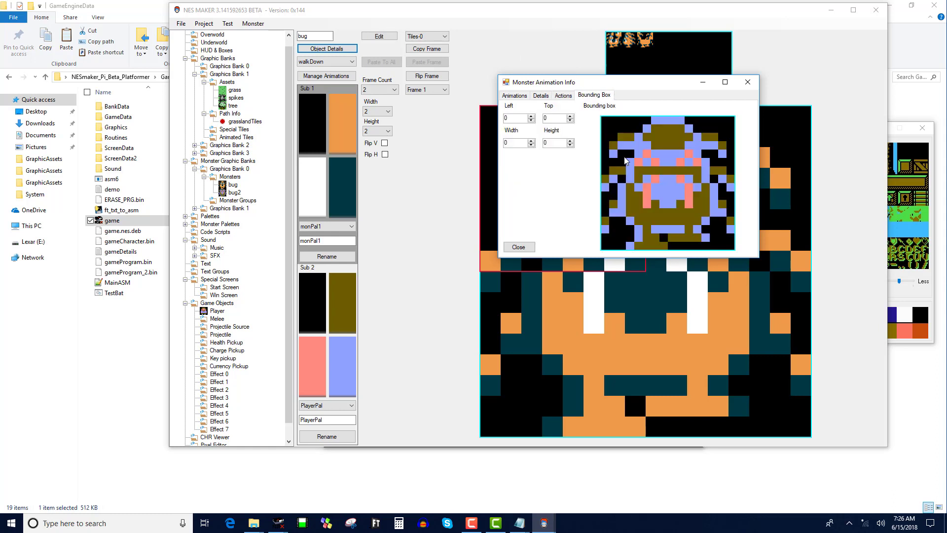
mouse_move(634, 166)
left_mouse_down()
mouse_move(670, 222)
mouse_move(715, 246)
left_mouse_up()
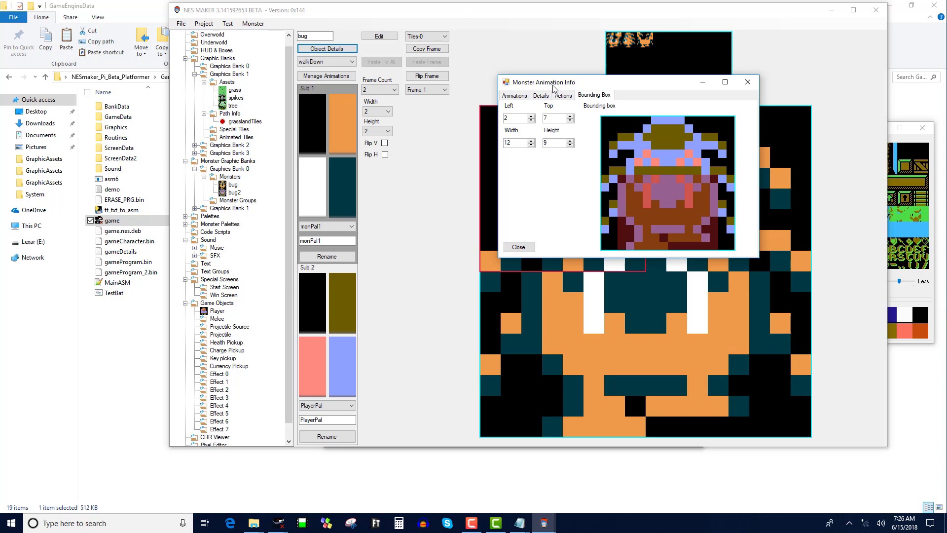
left_click(541, 95)
left_click(515, 95)
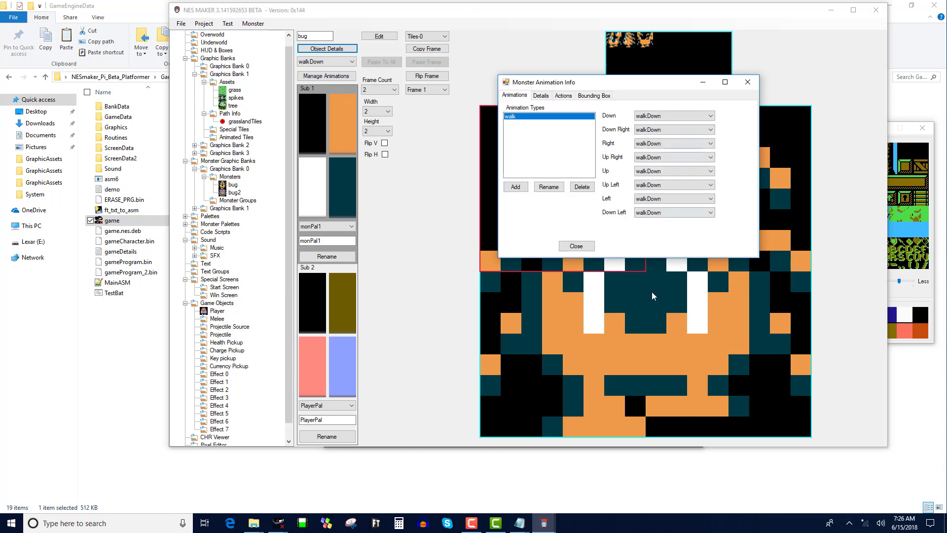
left_click(583, 247)
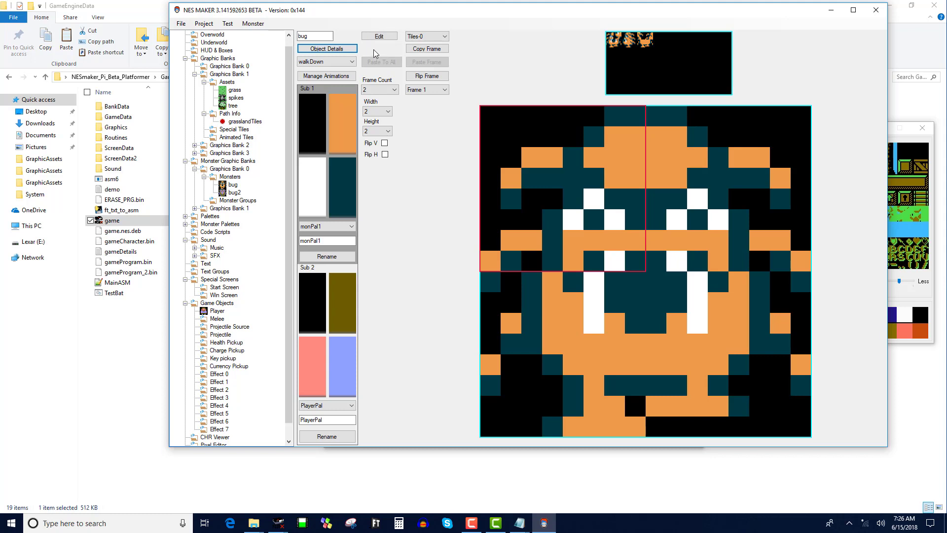
left_click(231, 187)
left_click(232, 186)
left_click(230, 176)
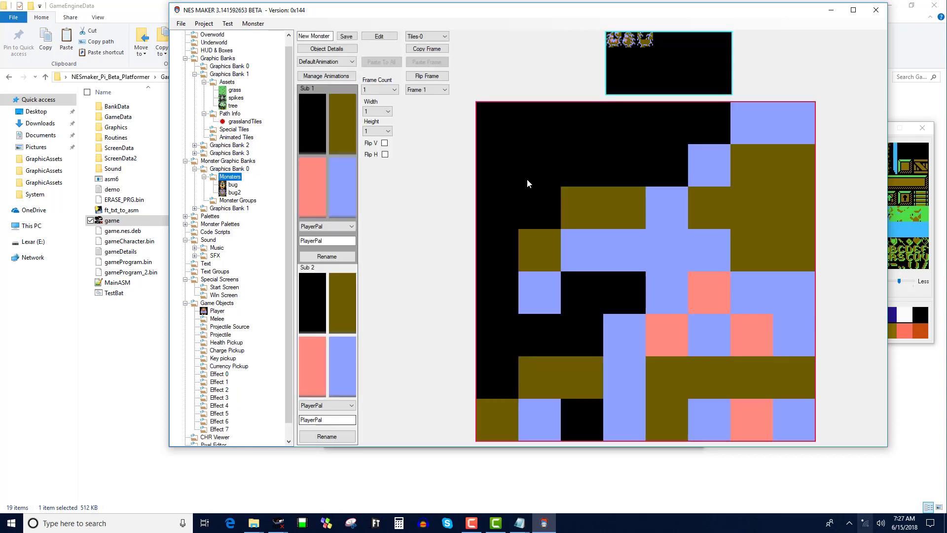
left_click(230, 186)
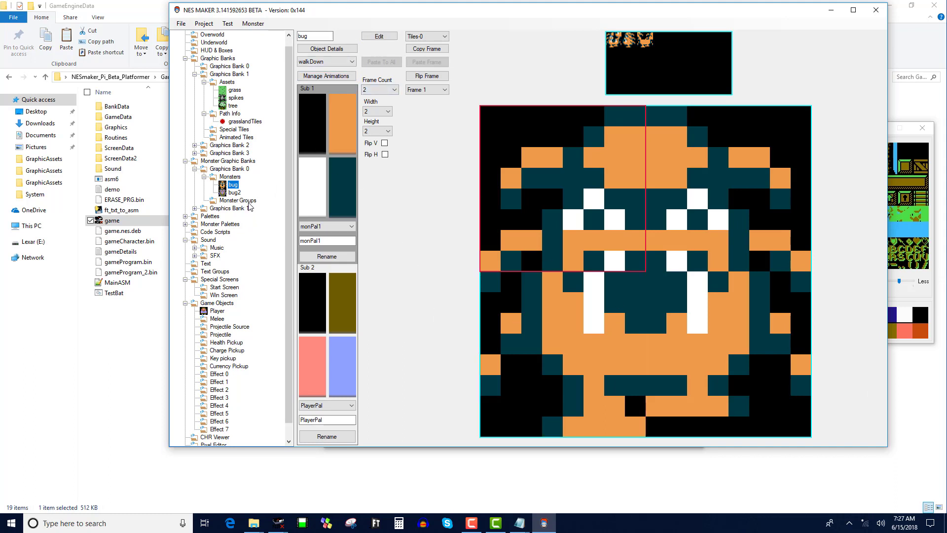
Step: Fill the four slots of a new monster group in Graphics Bank 0 with bug, bug2, bug and bug
left_click(248, 201)
left_click(570, 242)
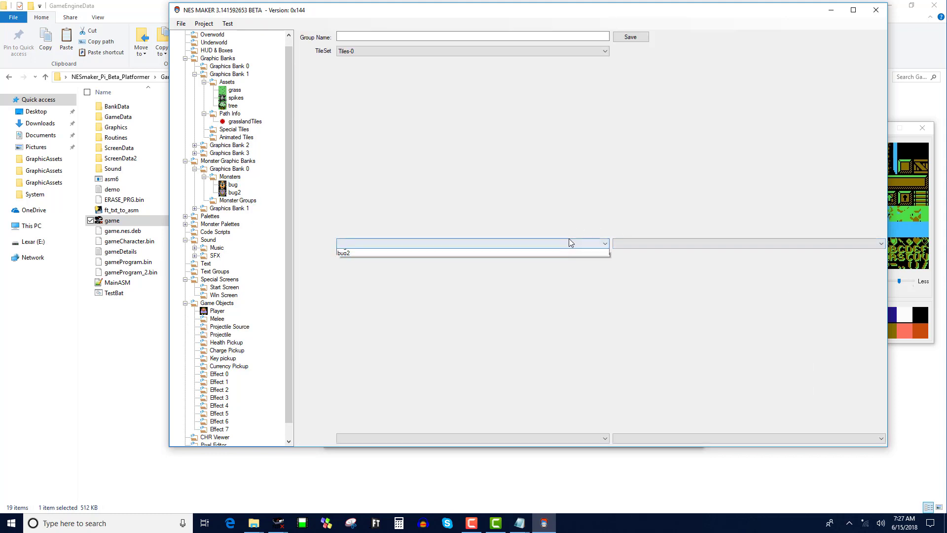
left_click(556, 250)
left_click(685, 244)
left_click(702, 258)
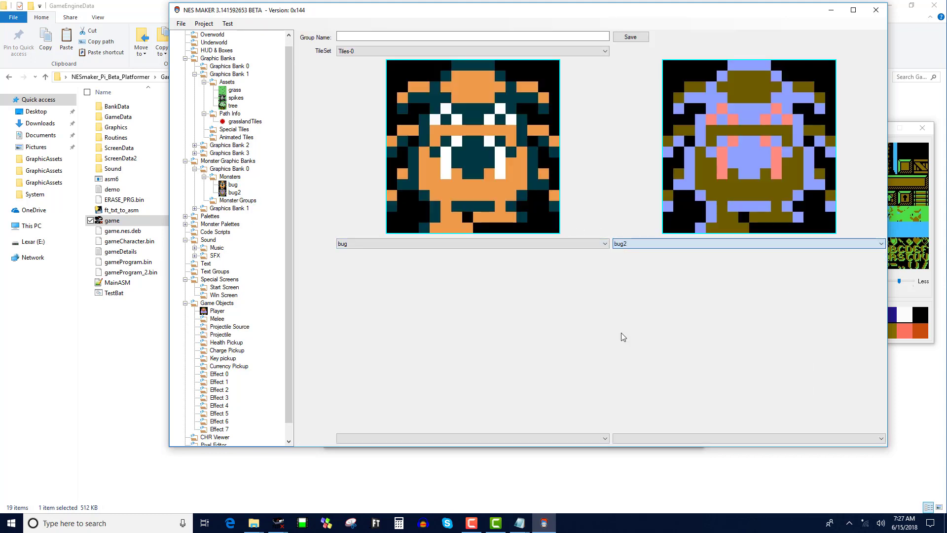
left_click(536, 438)
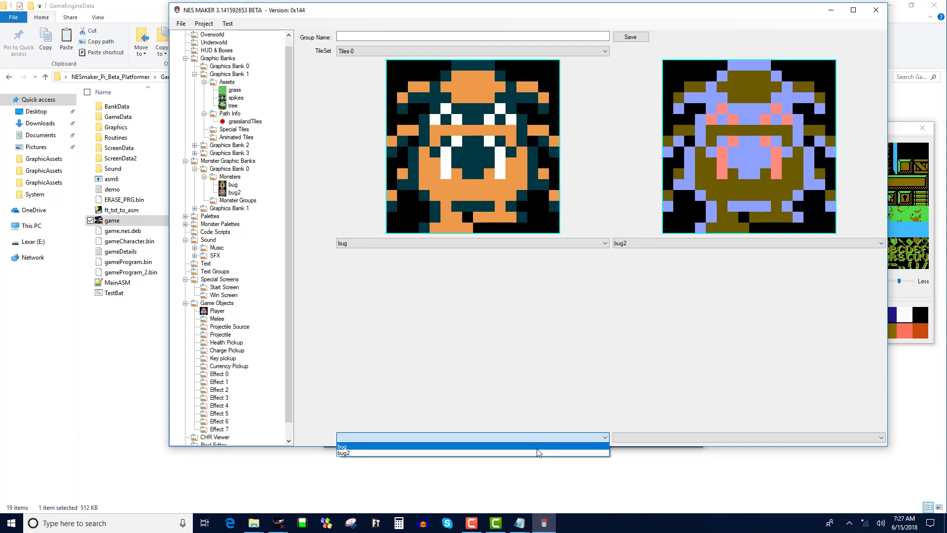
left_click(537, 447)
left_click(644, 438)
left_click(622, 447)
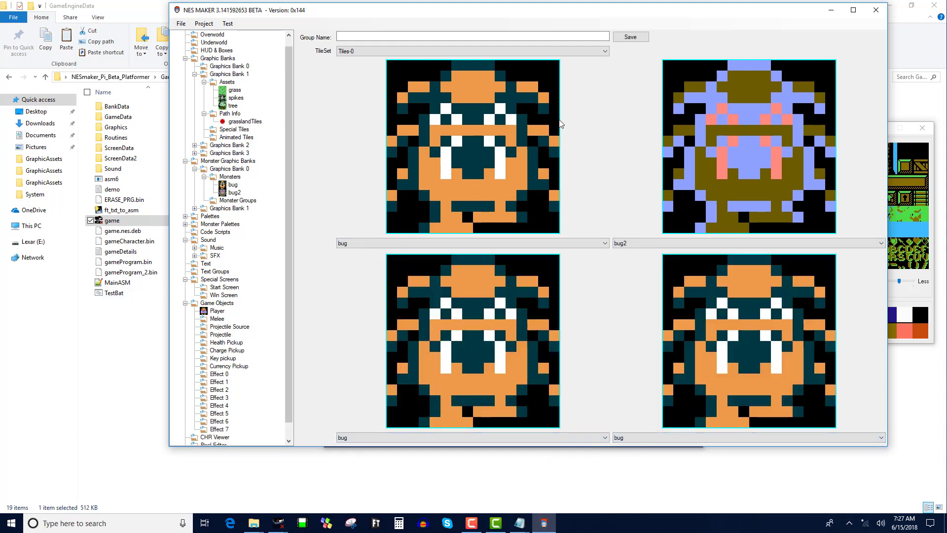
Step: Name the monster group mixedBugs, save it and show it in the project tree
left_click(519, 35)
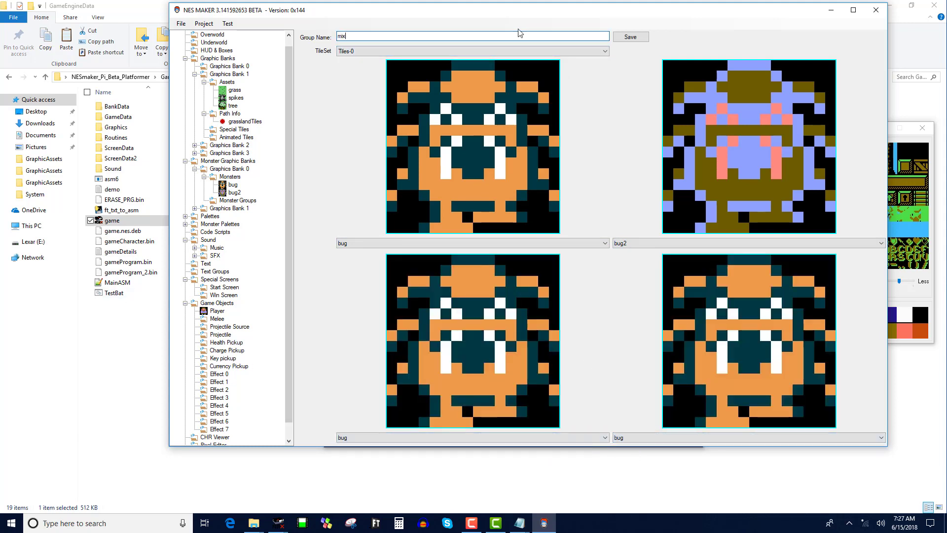
type("mixedBugs")
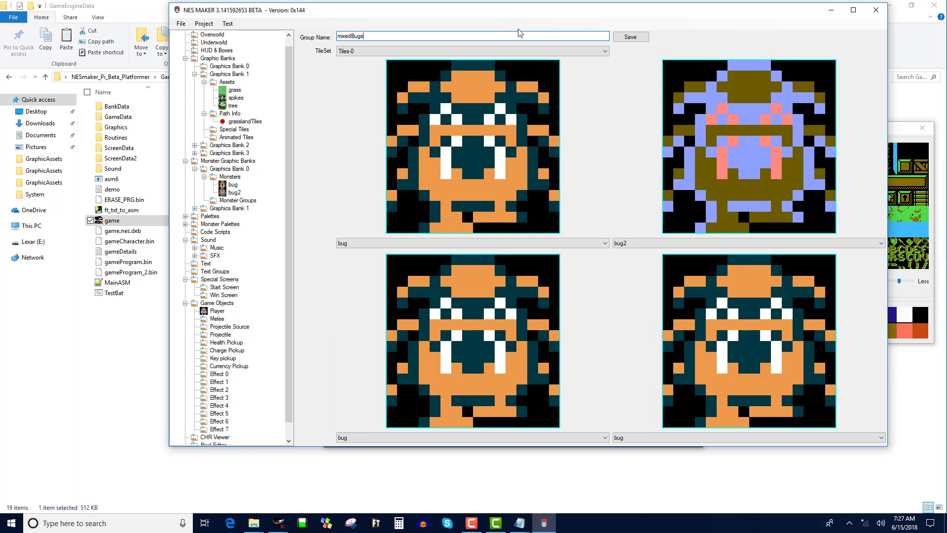
left_click(641, 36)
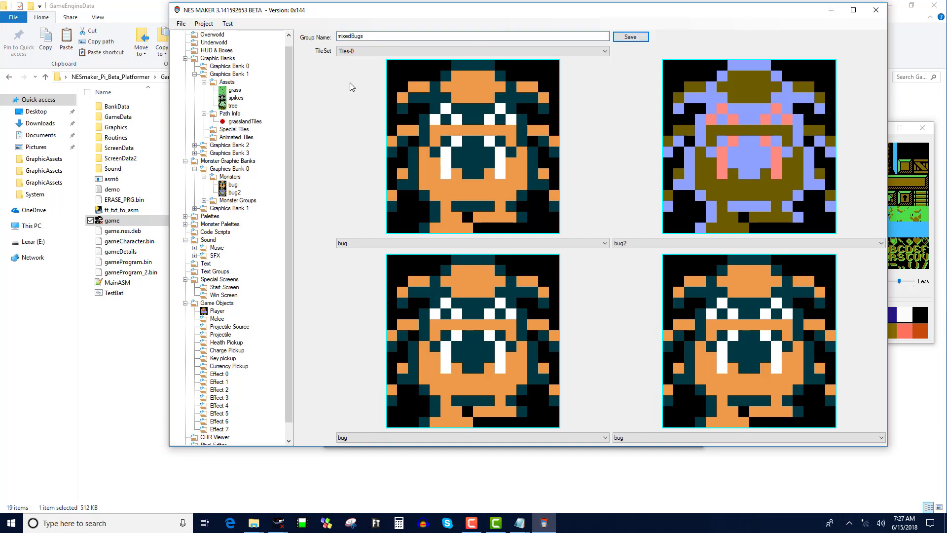
left_click(204, 201)
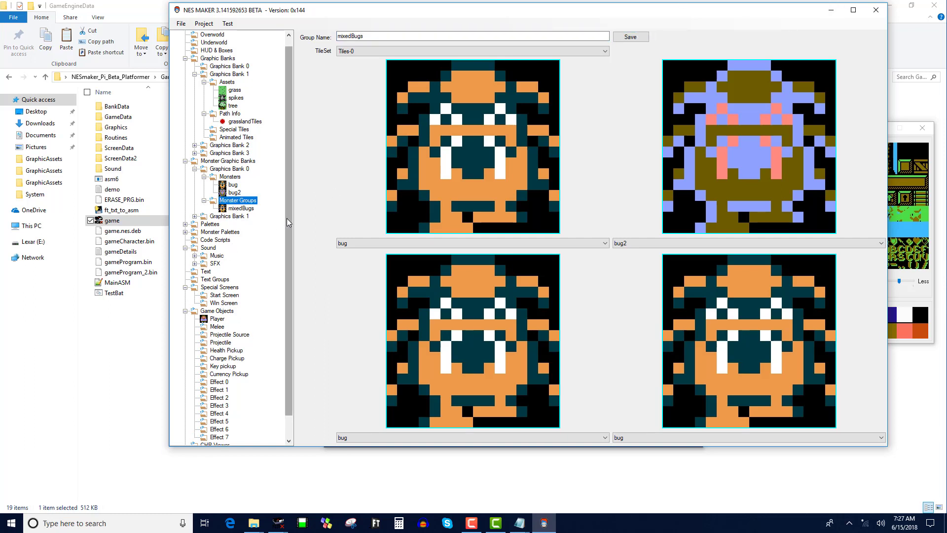
Step: Open the overworld screen that contains the player's starting position for editing
scroll(288, 222, "up", 1)
left_click(216, 43)
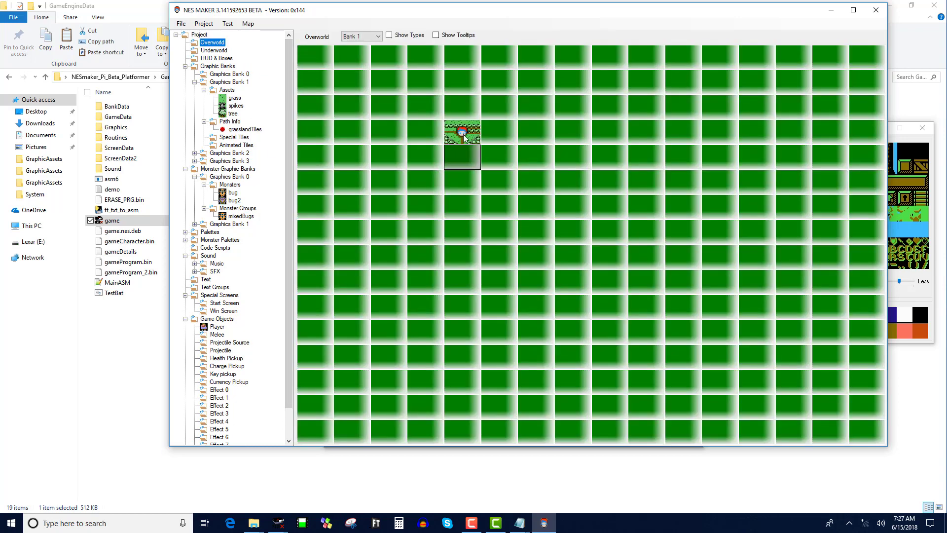
double_click(460, 133)
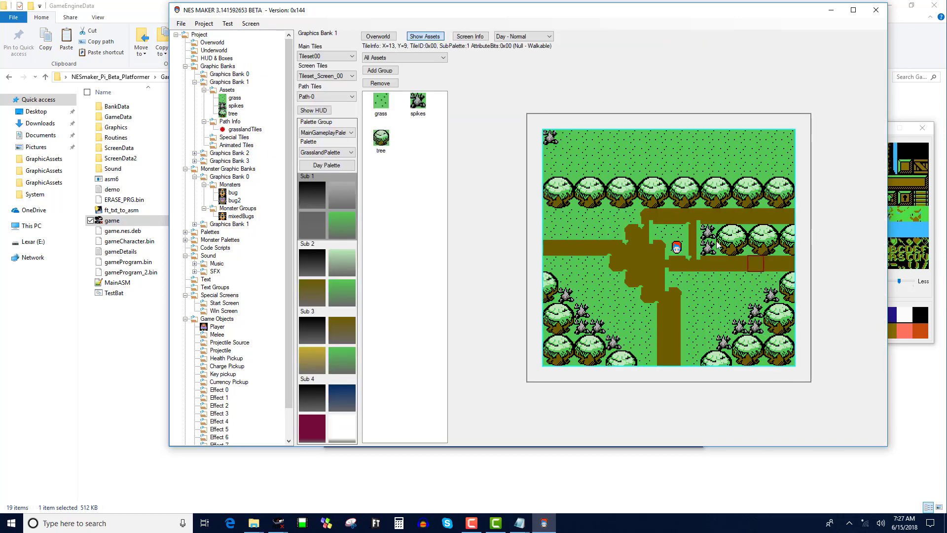
Step: Assign the mixedBugs group as the screen's day monsters, with monPal1 as the first monster sub-palette
left_click(482, 35)
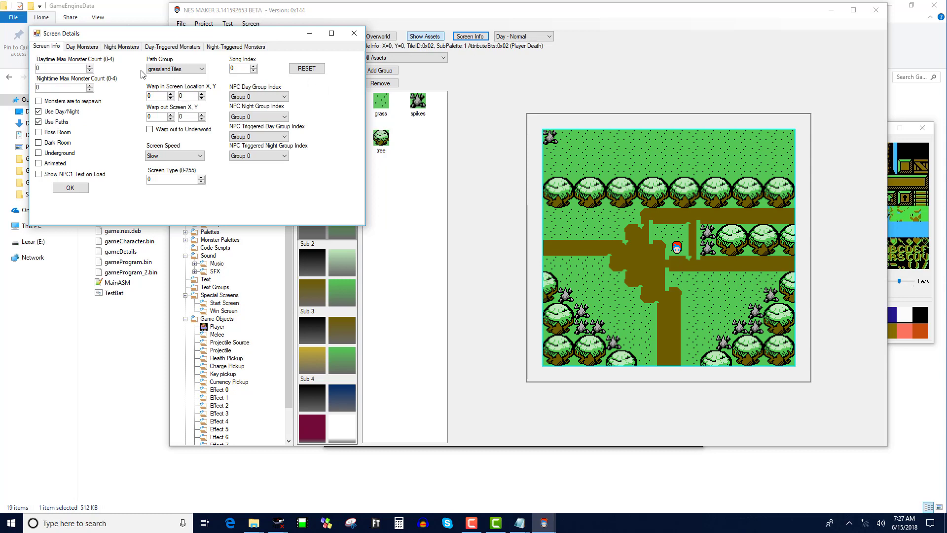
left_click(93, 47)
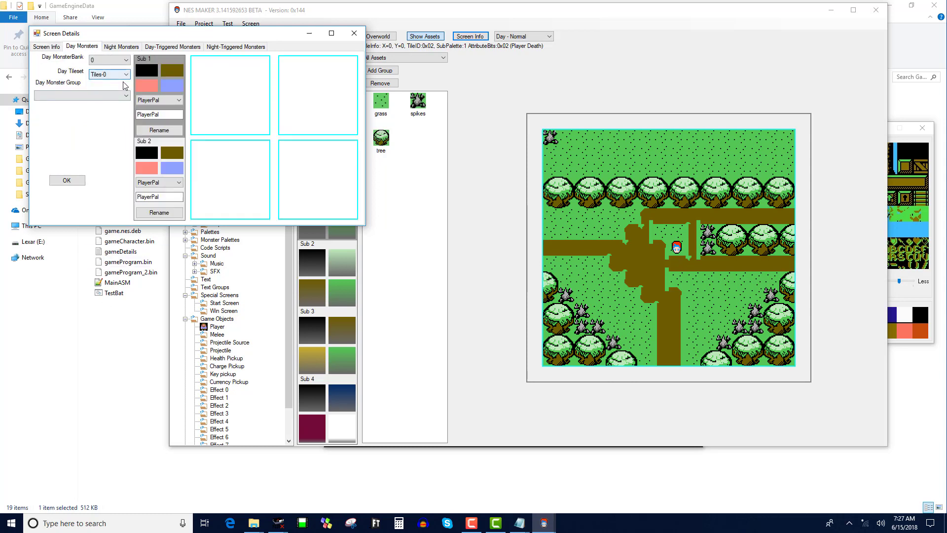
left_click(112, 97)
left_click(115, 104)
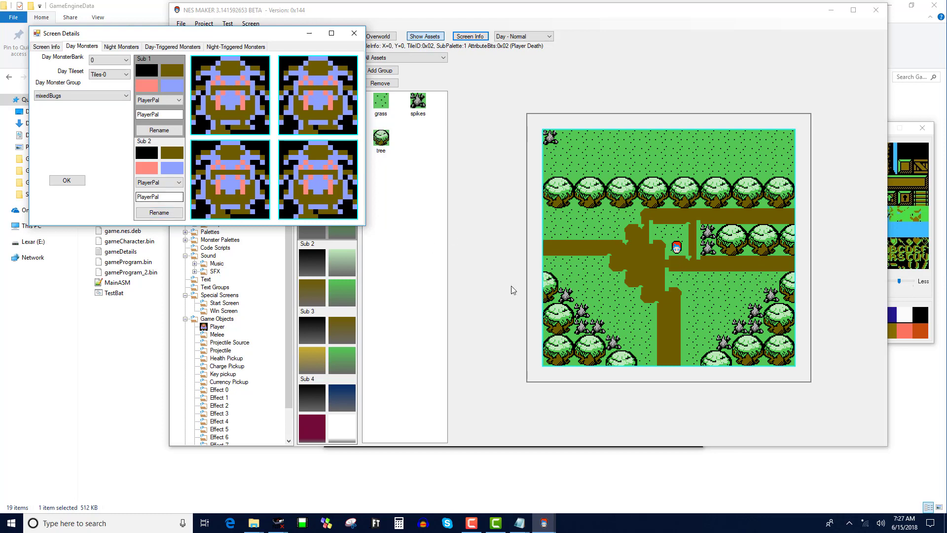
left_click(174, 98)
left_click(170, 122)
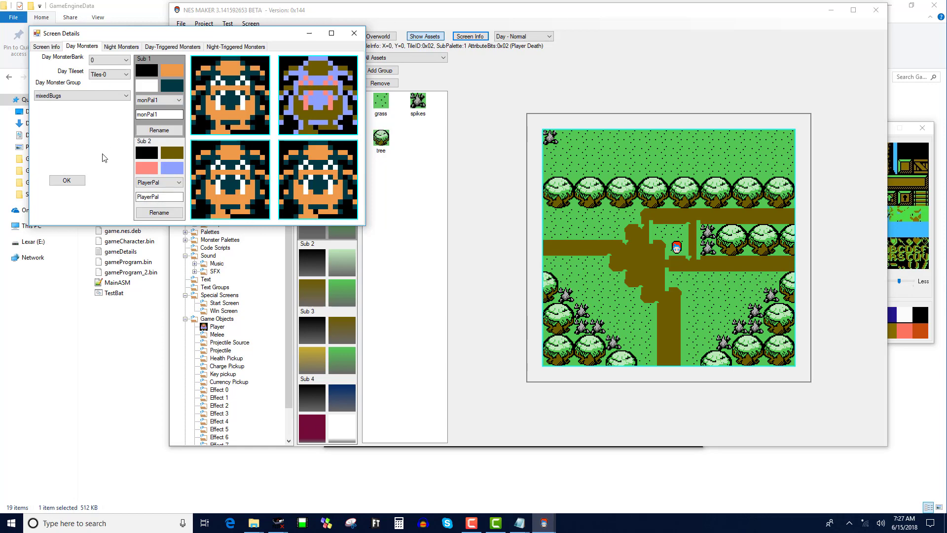
left_click(66, 180)
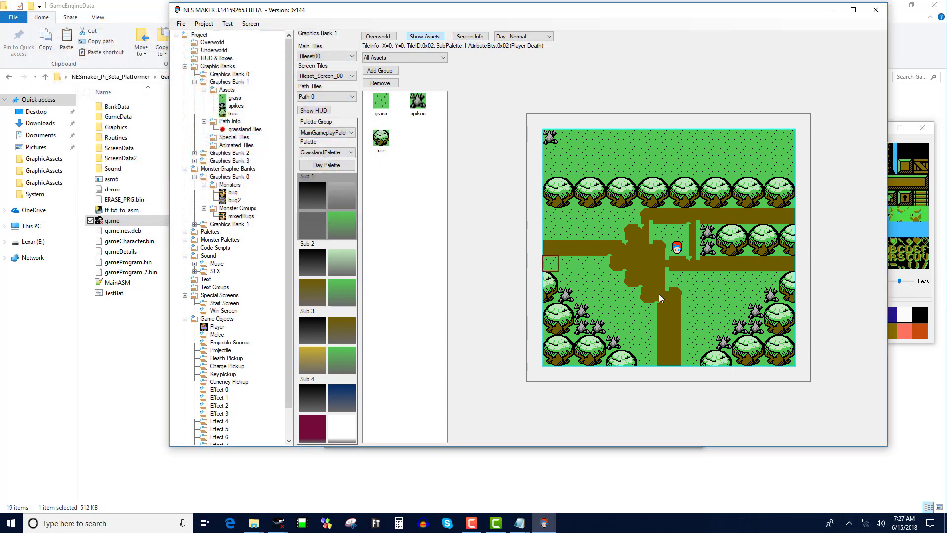
Step: Place Monster 1 on the grass at tile X=3, Y=9 and Monster 2 at tile X=3, Y=5 of the screen
right_click(597, 271)
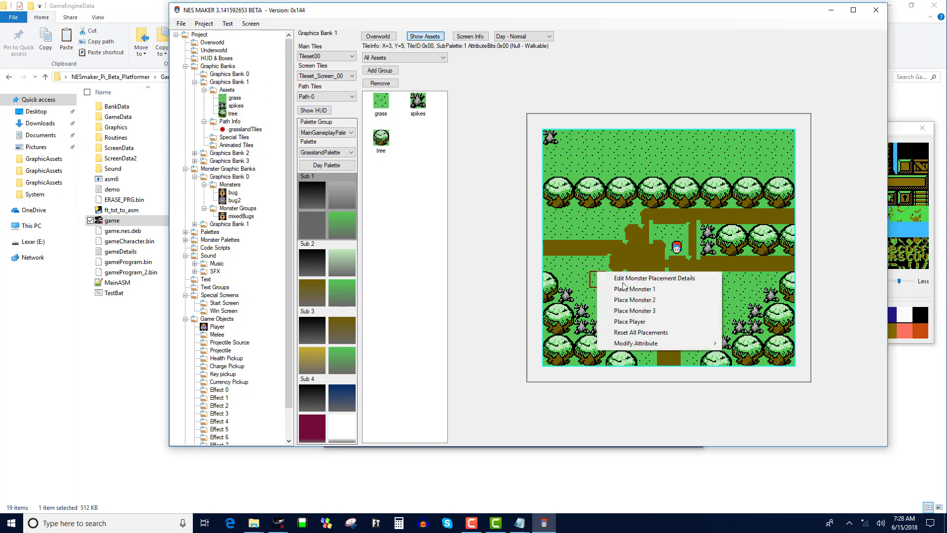
left_click(627, 289)
right_click(600, 281)
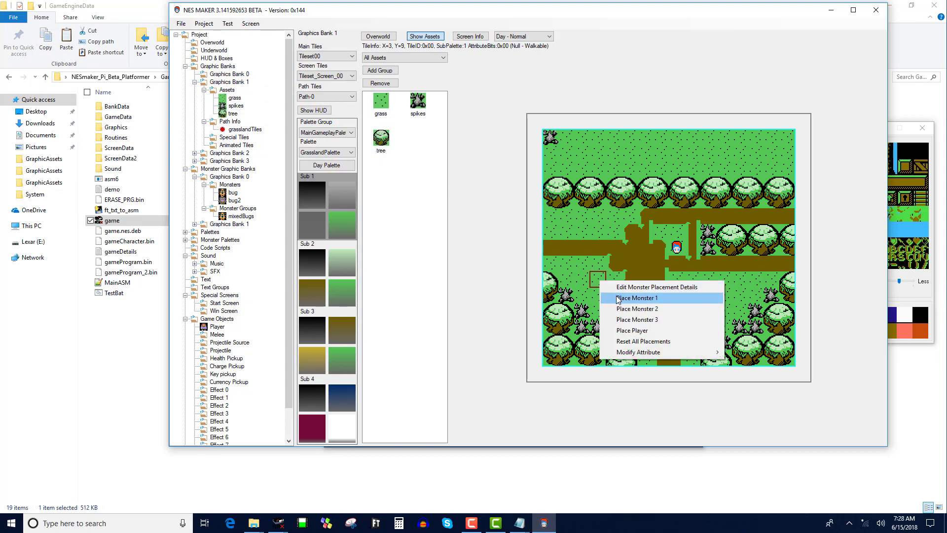
left_click(628, 298)
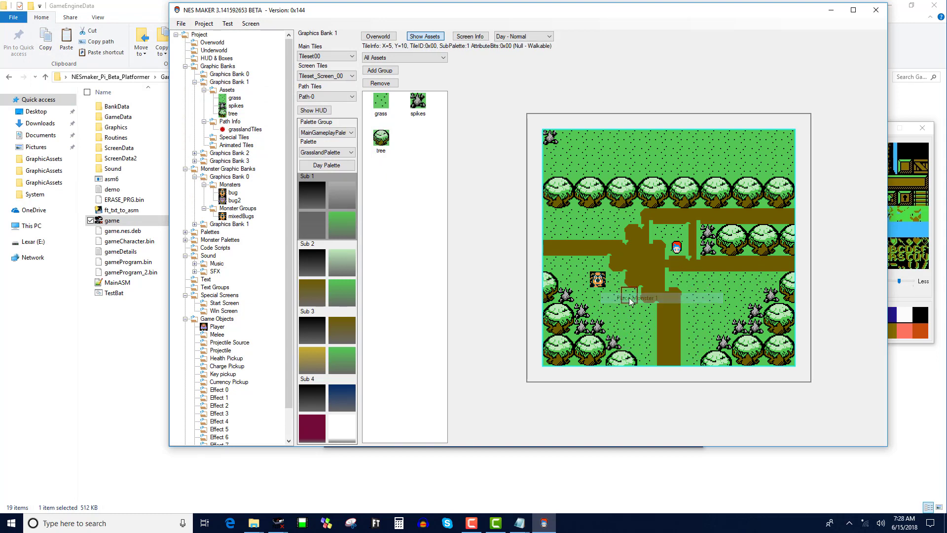
right_click(596, 218)
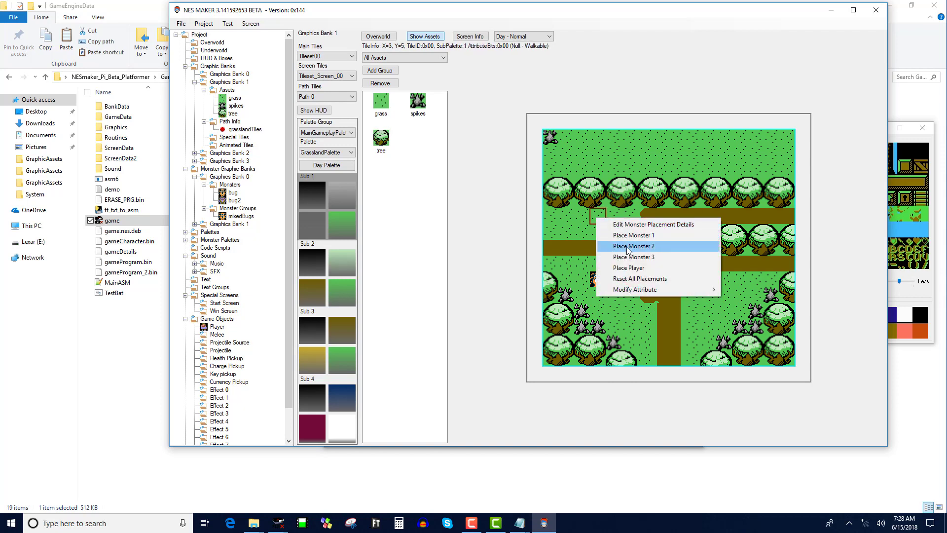
left_click(628, 246)
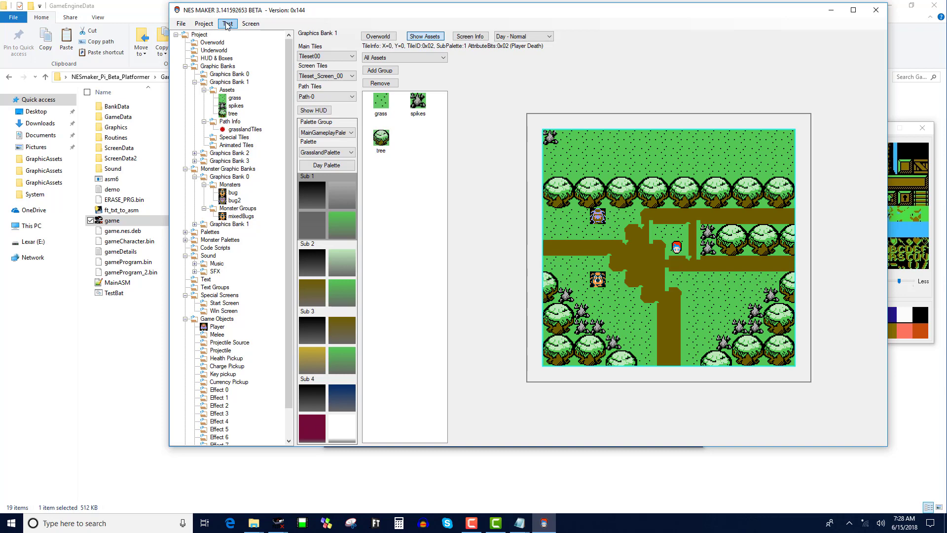
Step: Review the screen's day monster and day-triggered monster settings in its screen details
left_click(470, 36)
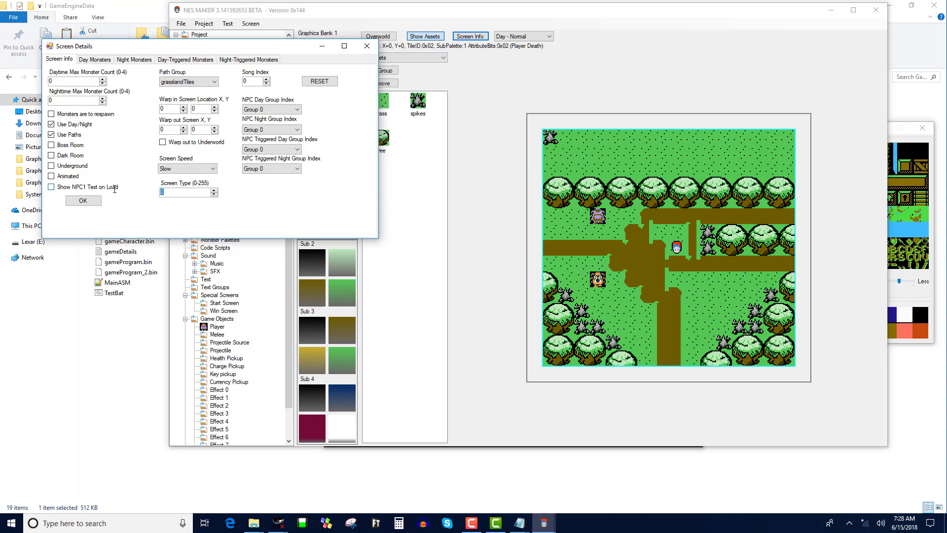
left_click(103, 62)
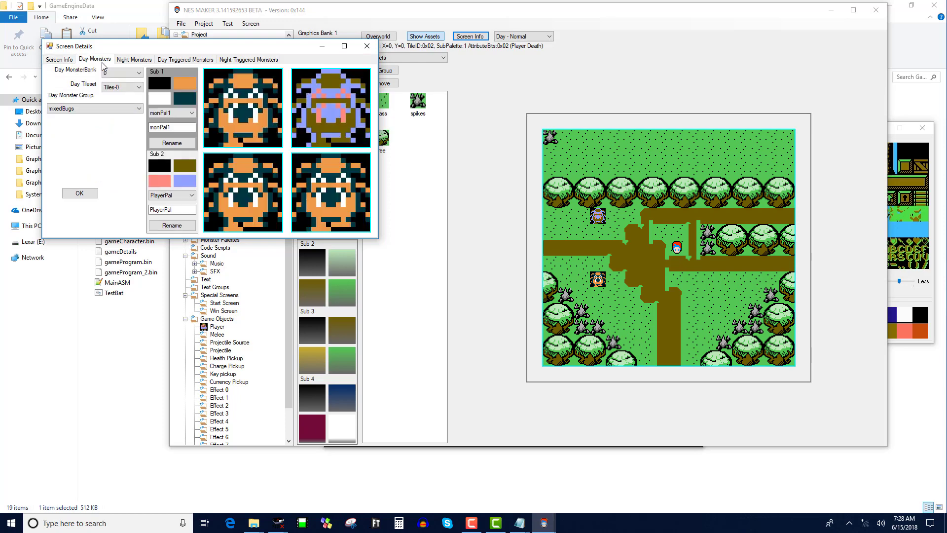
left_click(185, 62)
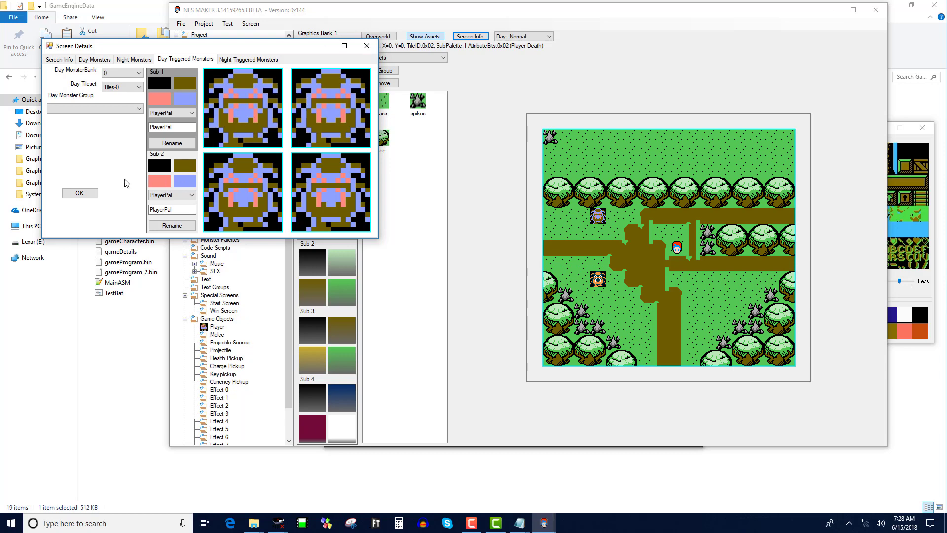
left_click(78, 193)
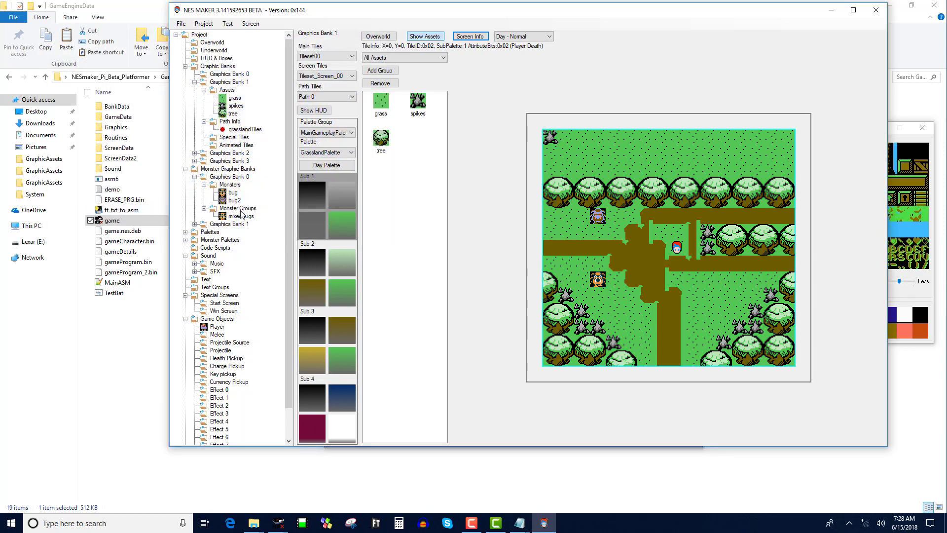
Step: Create a monster group with bug2 in all four slots and save it as big2Group
left_click(241, 209)
left_click(453, 242)
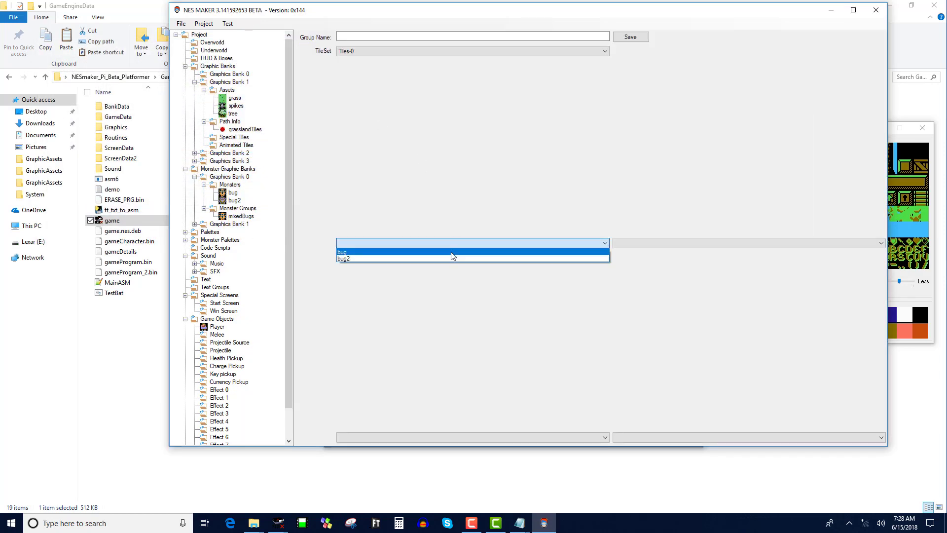
left_click(454, 256)
left_click(631, 243)
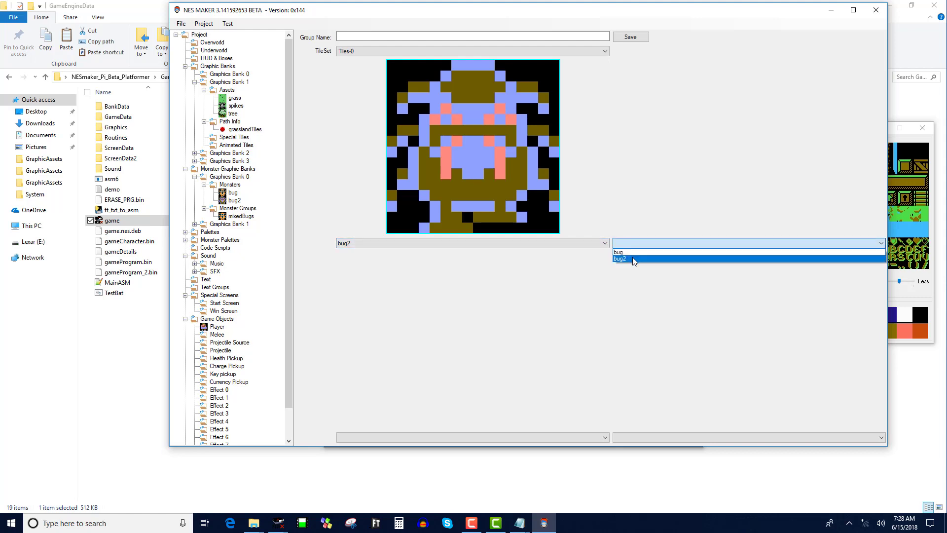
left_click(632, 253)
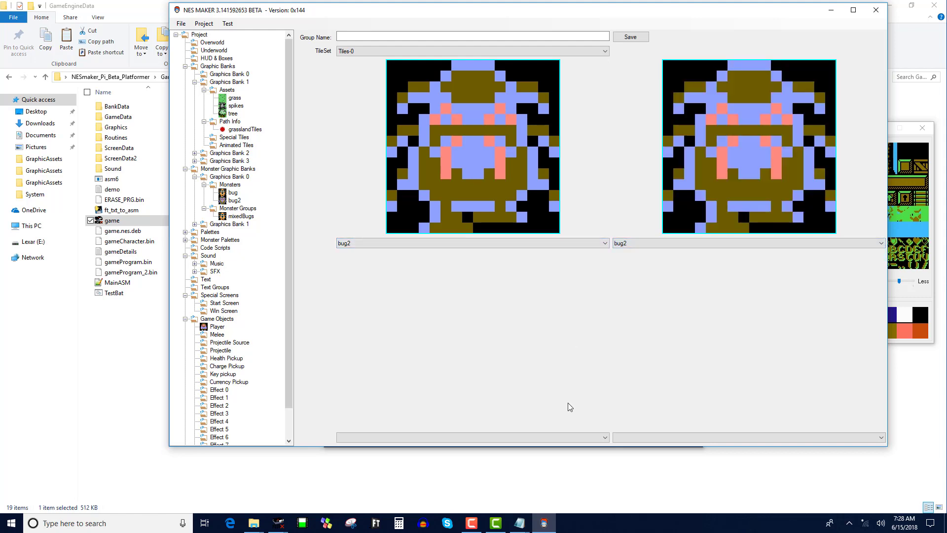
left_click(568, 438)
left_click(568, 449)
left_click(620, 438)
left_click(621, 449)
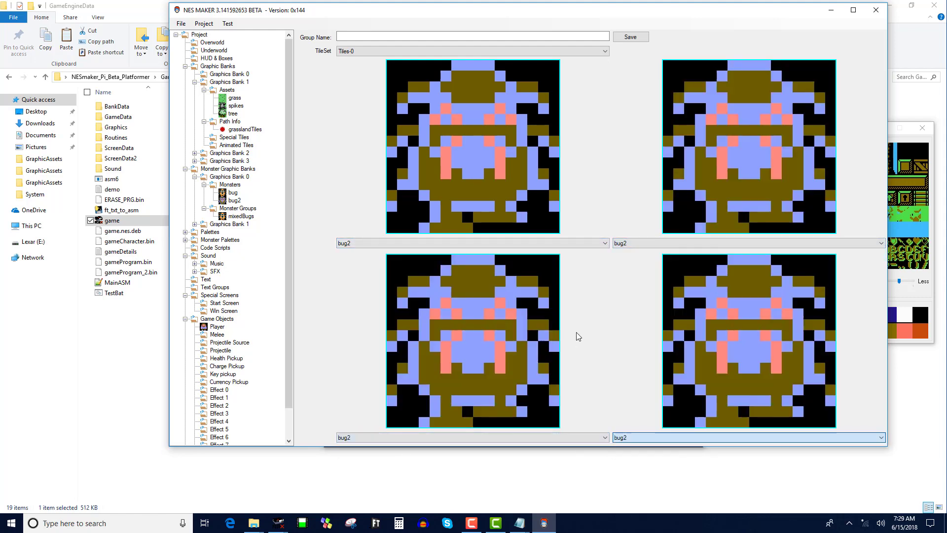
left_click(434, 36)
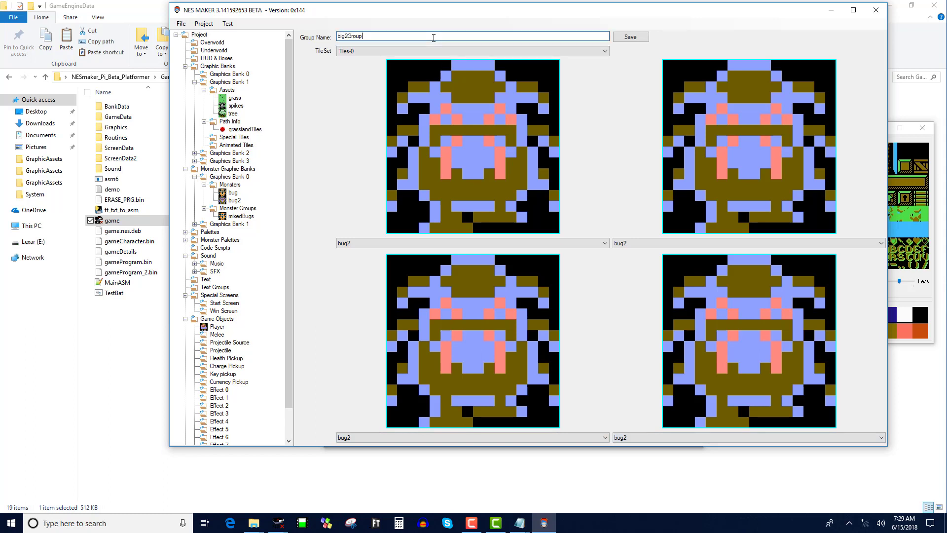
left_click(630, 37)
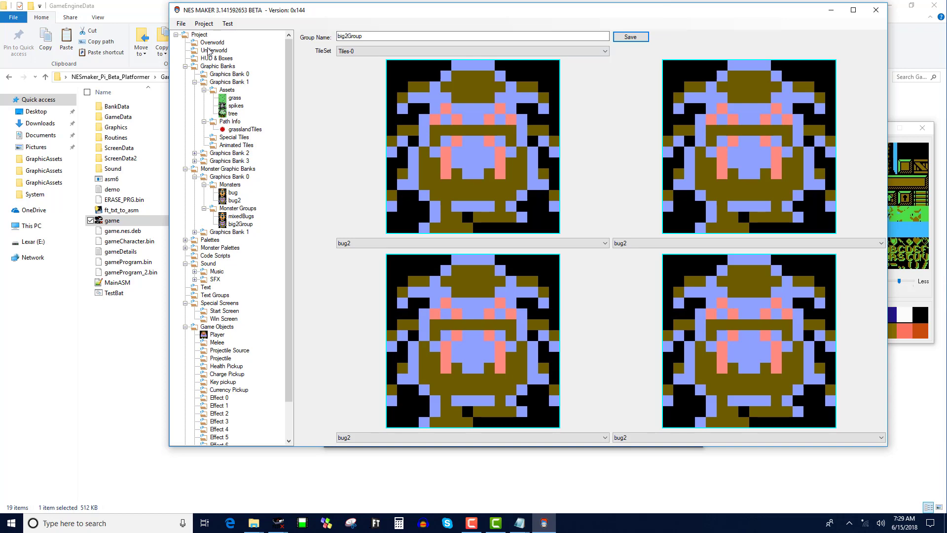
Step: Reopen the overworld screen that contains the player's starting position for editing
left_click(210, 43)
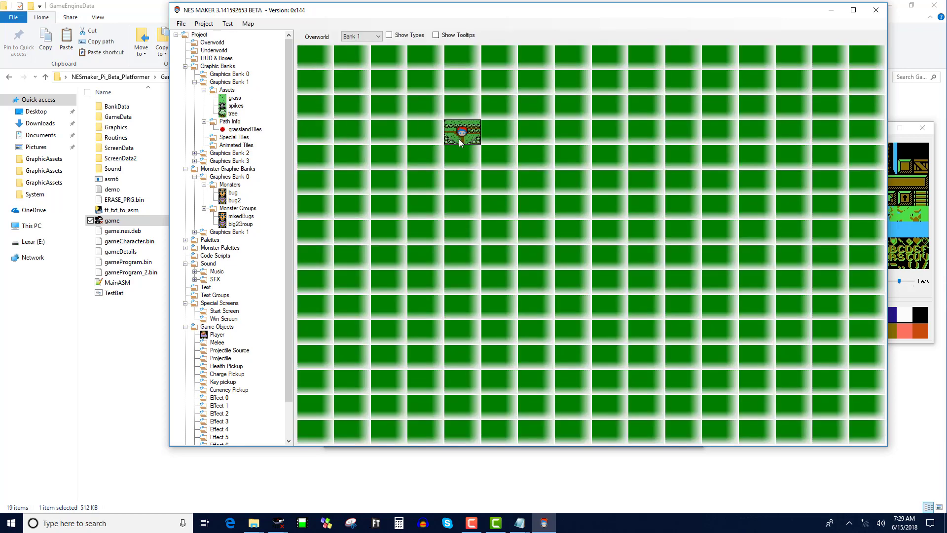
double_click(464, 133)
left_click(514, 36)
left_click(514, 37)
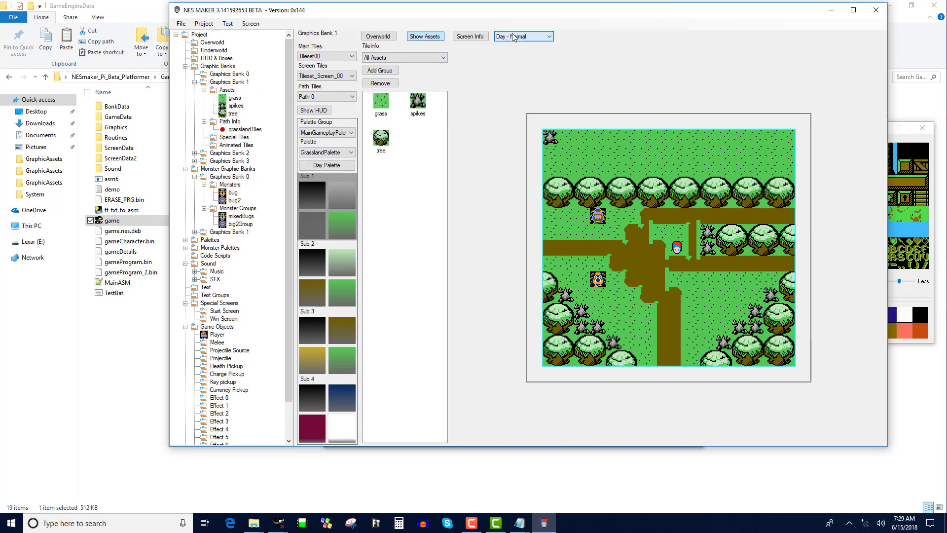
Step: Assign big2Group as the monster group for the screen's day-triggered monsters and accept the screen details
left_click(467, 37)
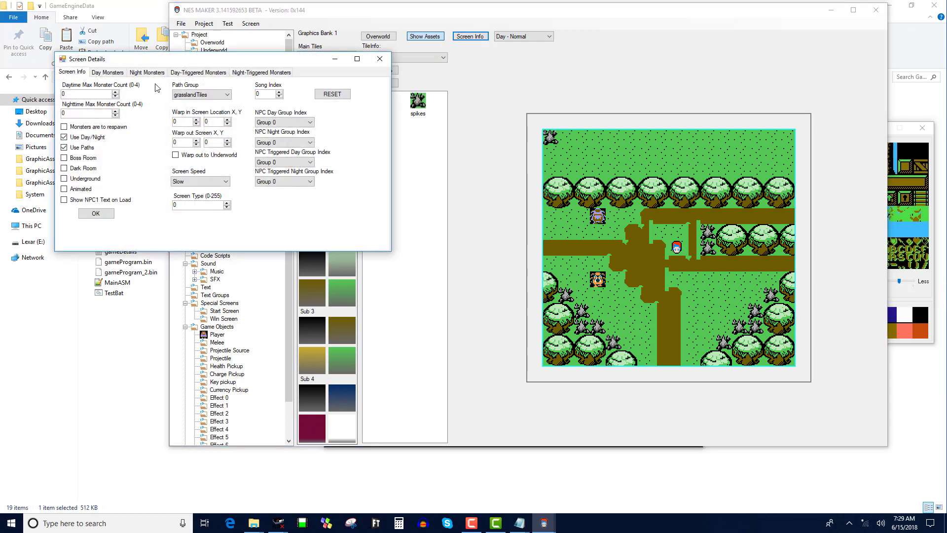
left_click(186, 73)
left_click(120, 122)
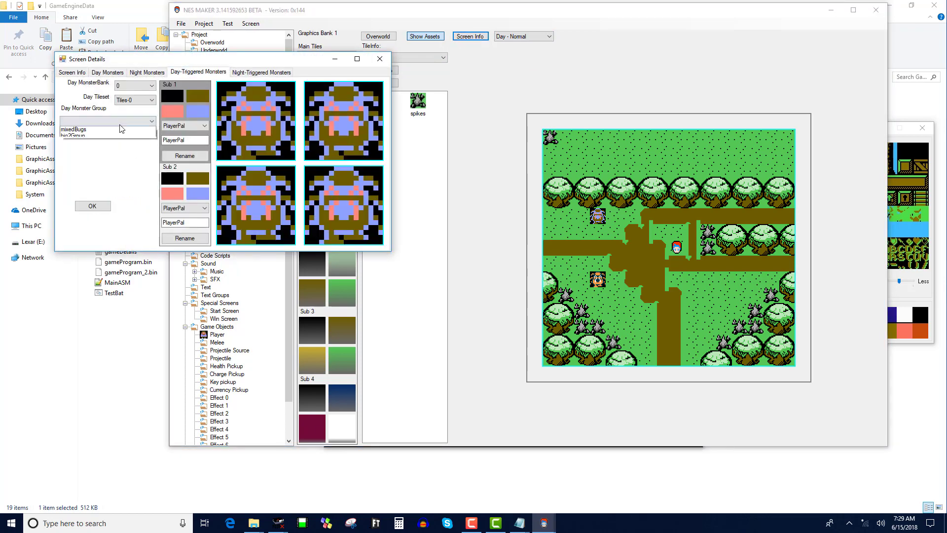
left_click(122, 137)
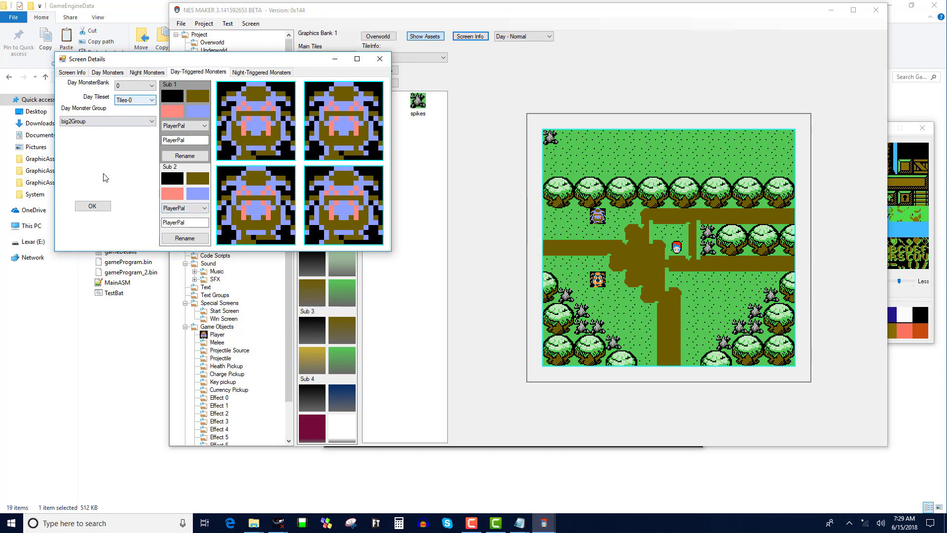
left_click(99, 206)
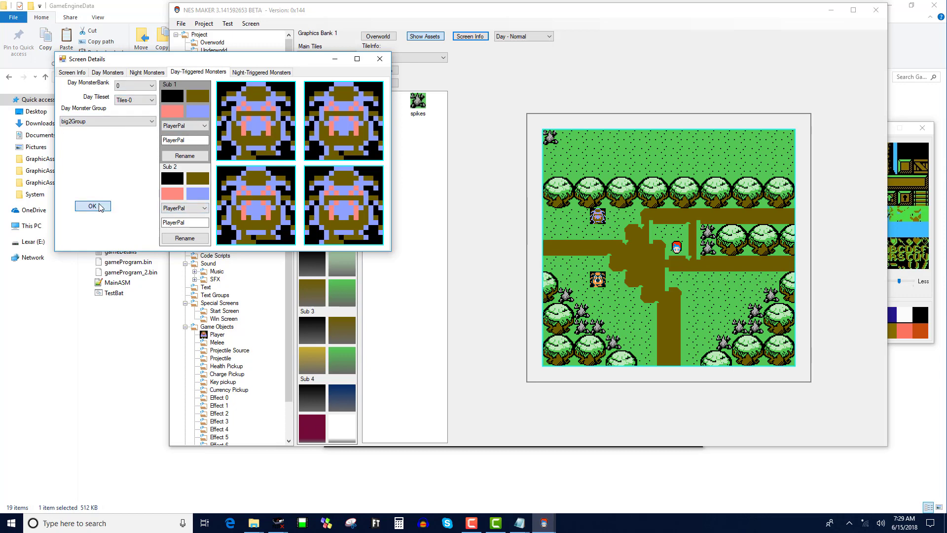
Step: For the Day - Triggered state, place Monster 1 at tile X=5, Y=11 and Monster 2 at tile X=10, Y=11
left_click(533, 41)
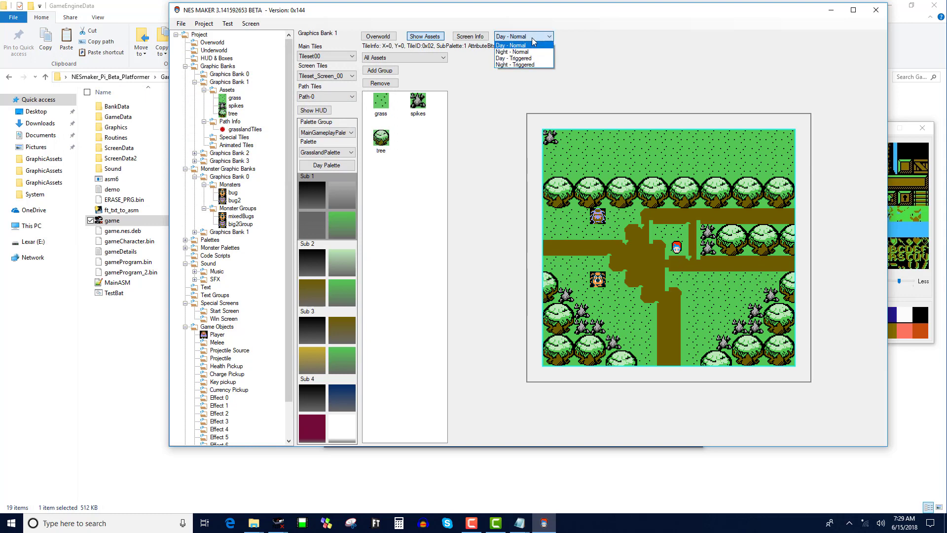
left_click(533, 62)
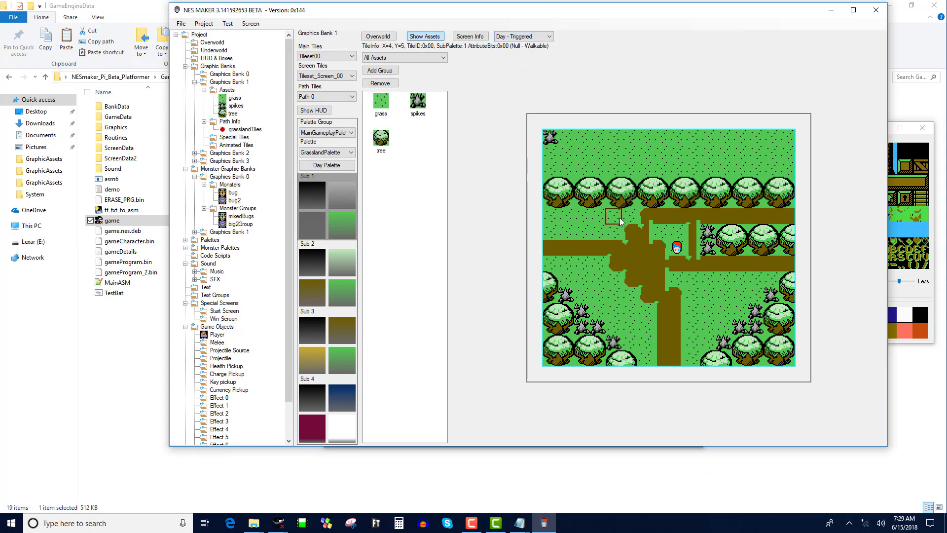
right_click(626, 312)
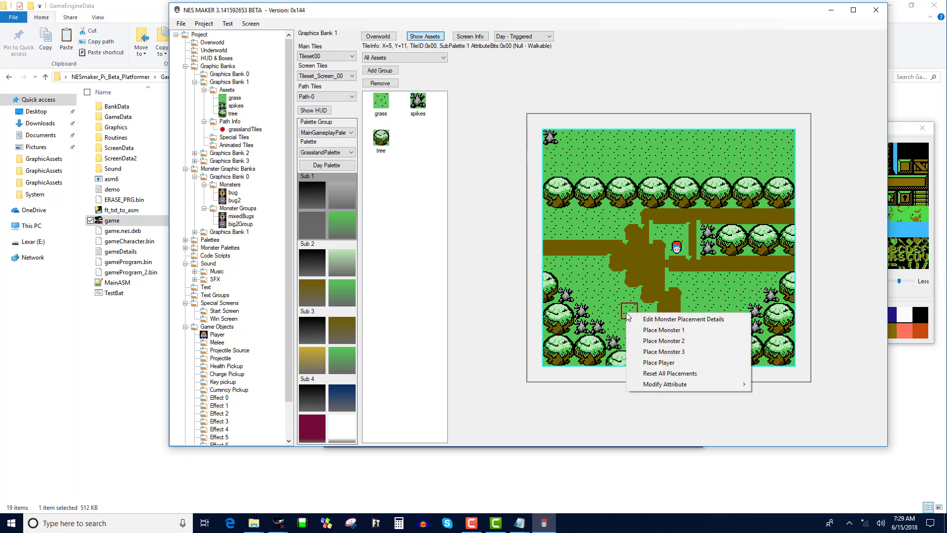
left_click(655, 330)
right_click(719, 310)
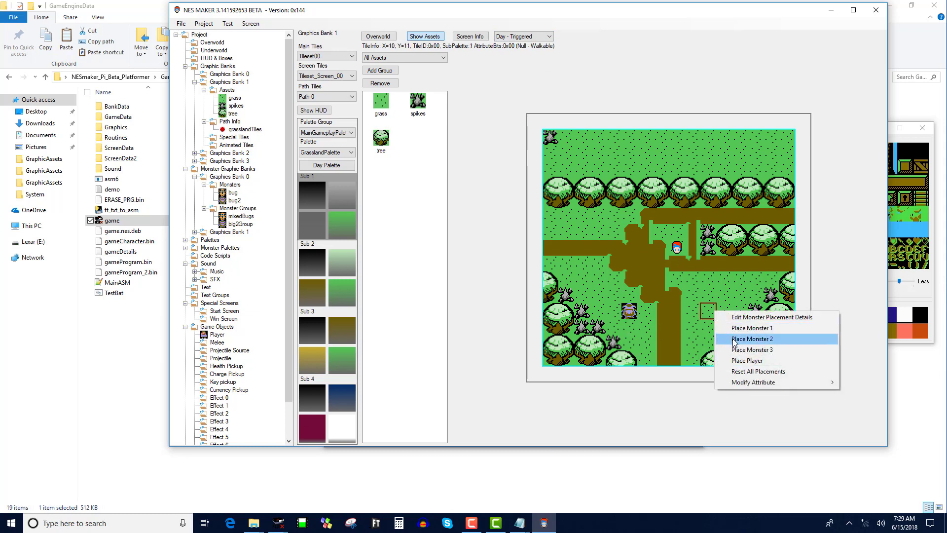
left_click(734, 340)
right_click(708, 314)
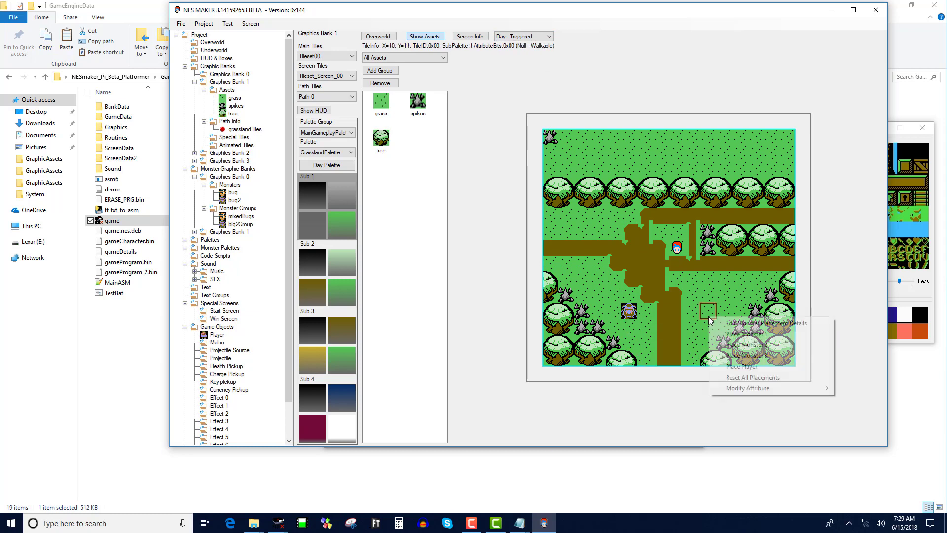
left_click(737, 342)
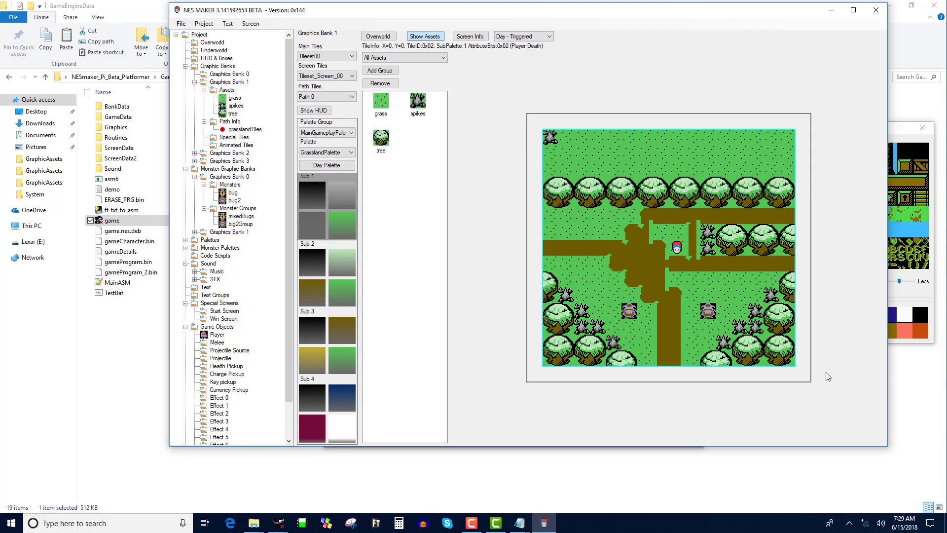
Step: Compare the monster placements between the Day - Normal and Day - Triggered states, ending on Day - Normal
left_click(516, 35)
left_click(522, 36)
left_click(522, 35)
left_click(518, 45)
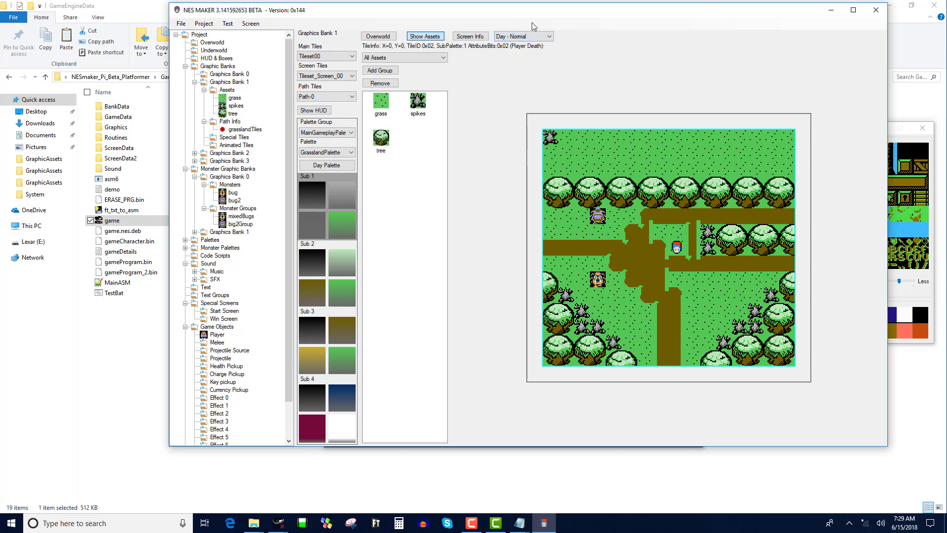
left_click(535, 36)
left_click(532, 54)
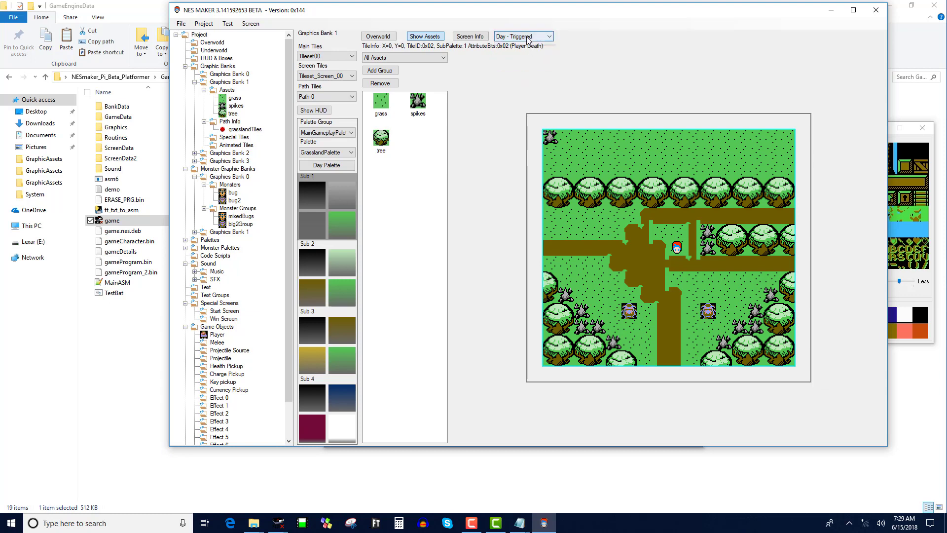
left_click(528, 38)
left_click(521, 45)
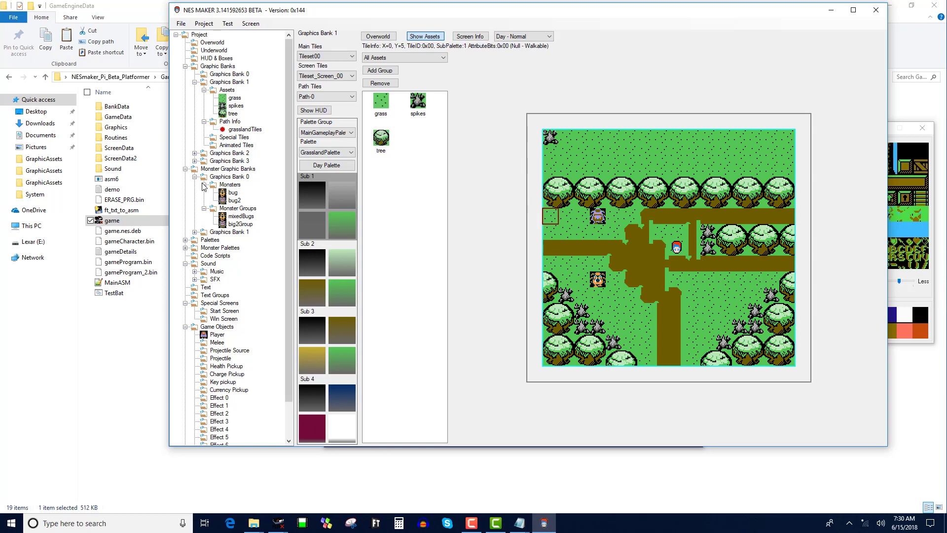
Step: Open the bug monster's object details and examine the settings for its actions
left_click(232, 193)
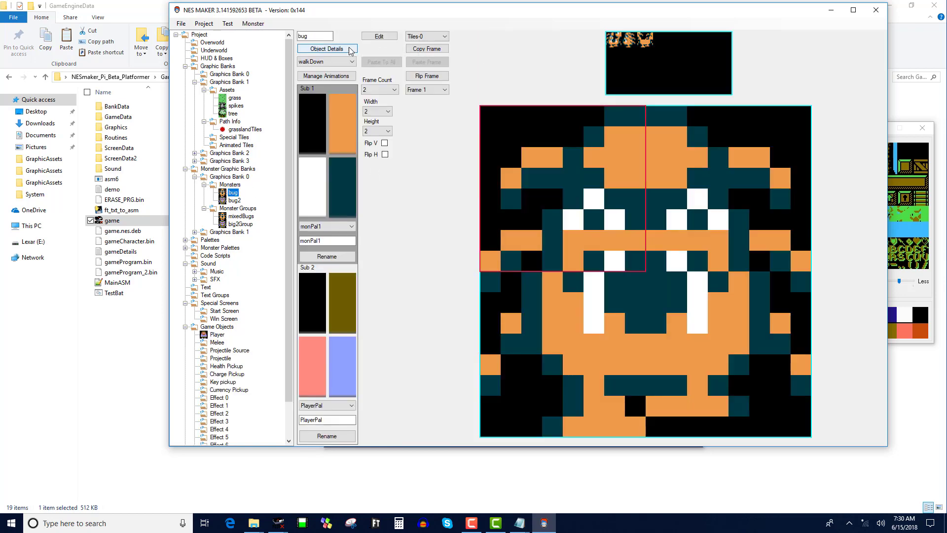
left_click(326, 48)
left_click(140, 84)
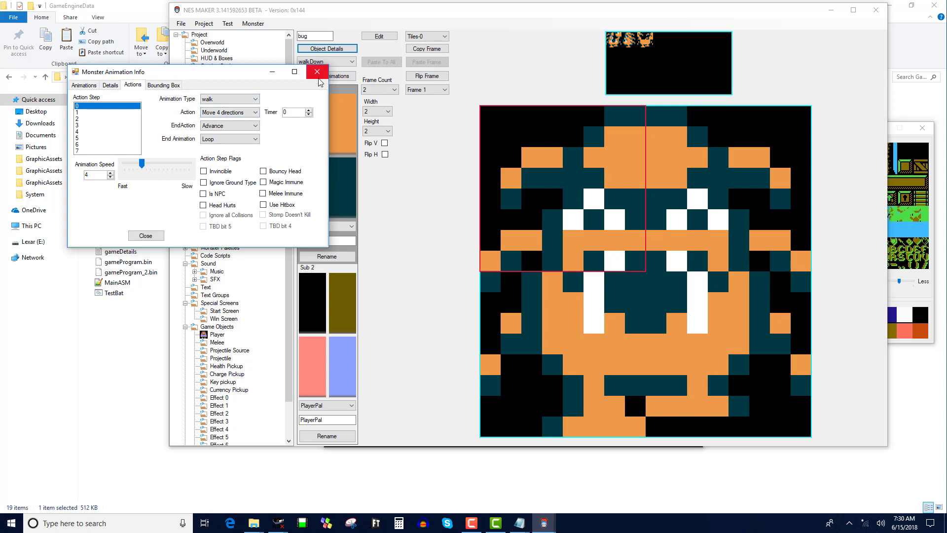
Step: Switch to the GameEngineData window in File Explorer and open its Routines folder
left_click(264, 525)
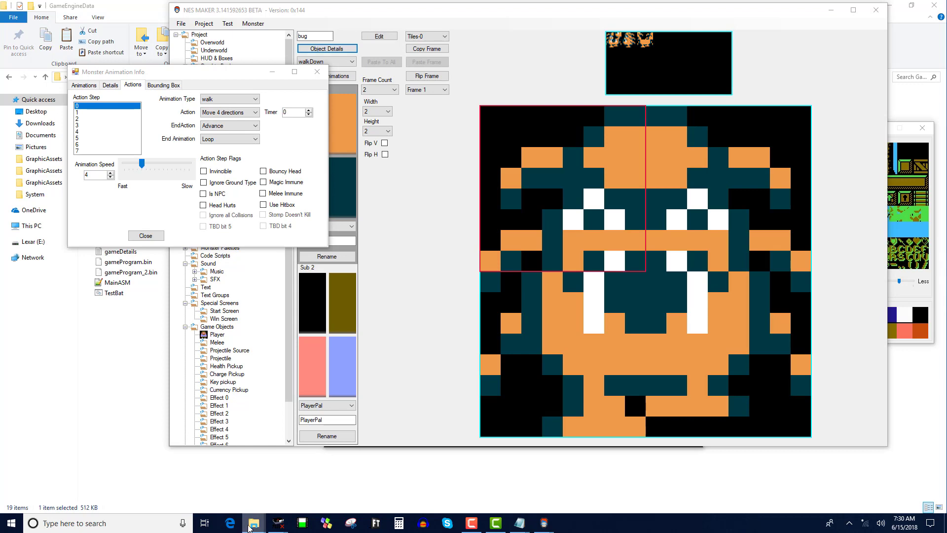
mouse_move(254, 523)
left_click(306, 489)
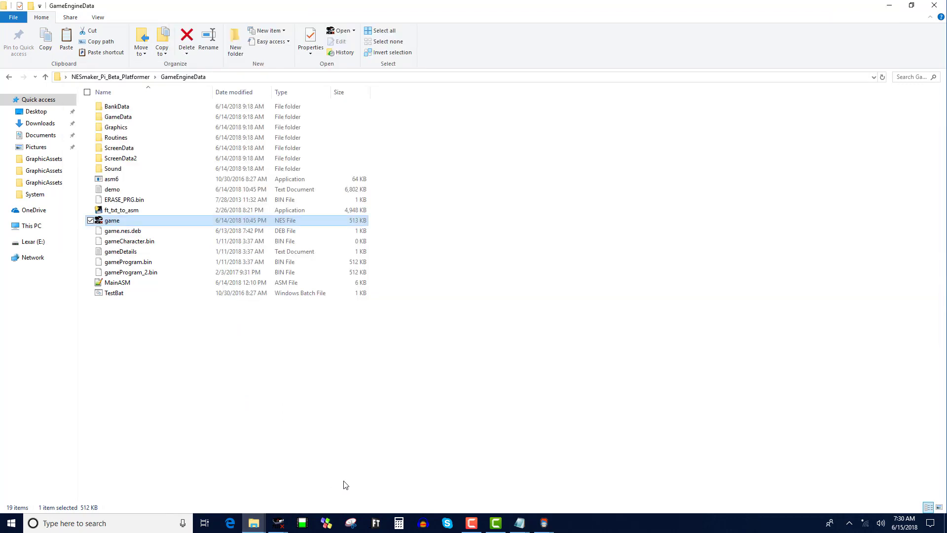
double_click(125, 139)
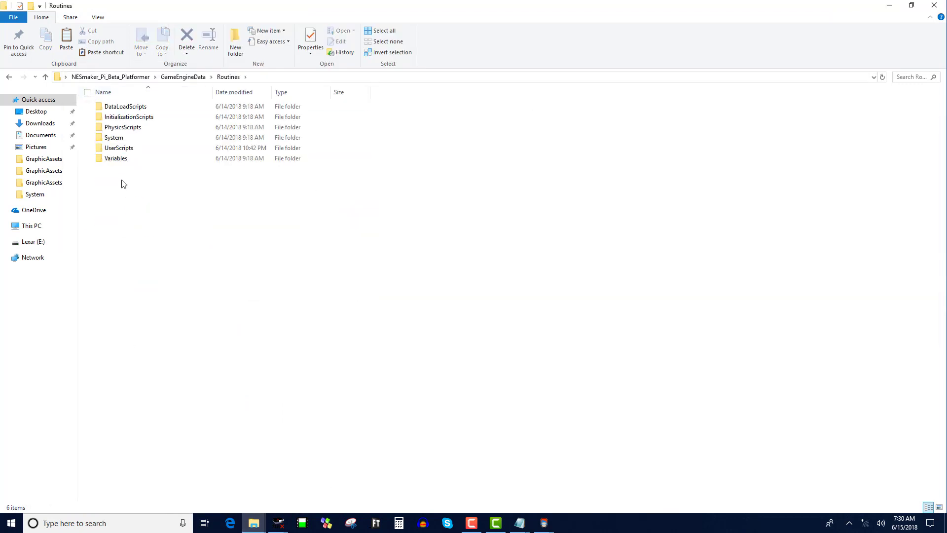
Step: Open AI_Action_01 from the UserScripts folder's AI_ActionRoutines subfolder and examine its code for choosing a random direction
double_click(121, 148)
double_click(152, 114)
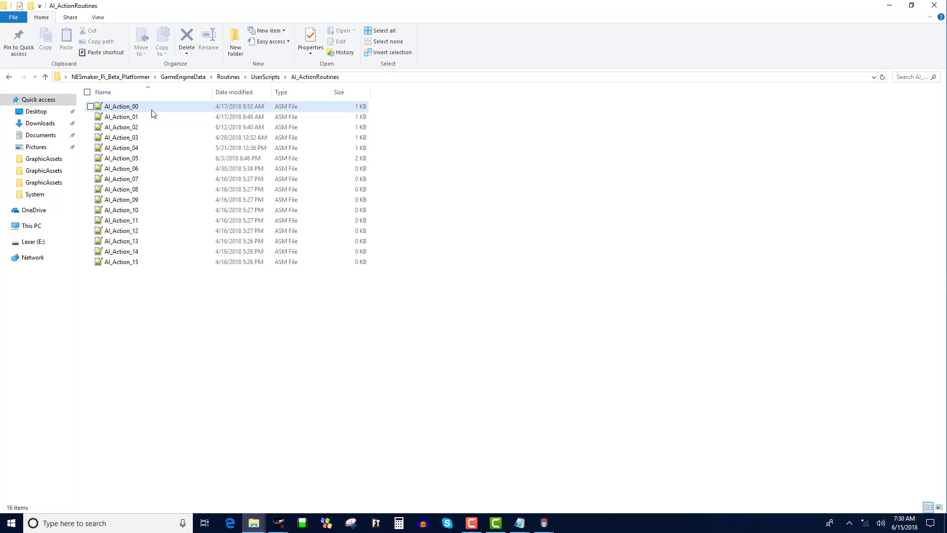
left_click(131, 119)
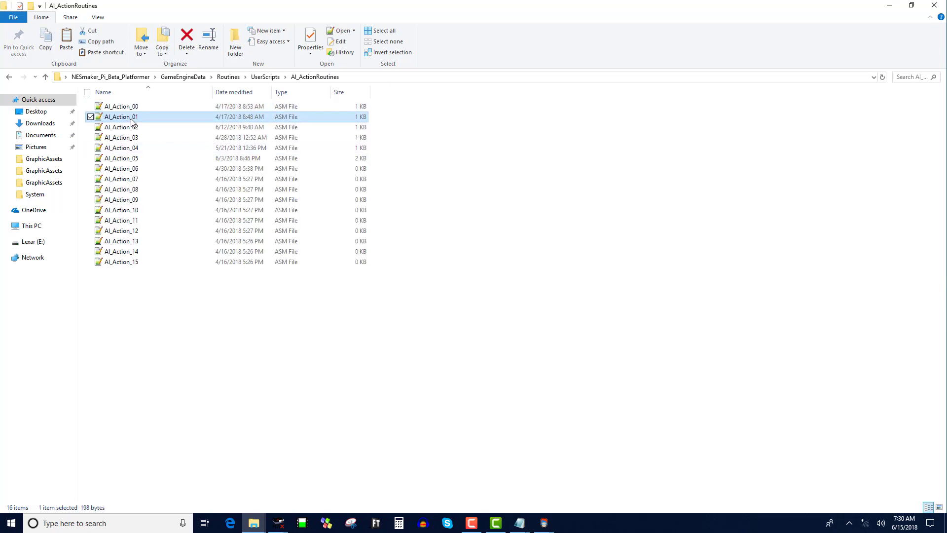
double_click(131, 118)
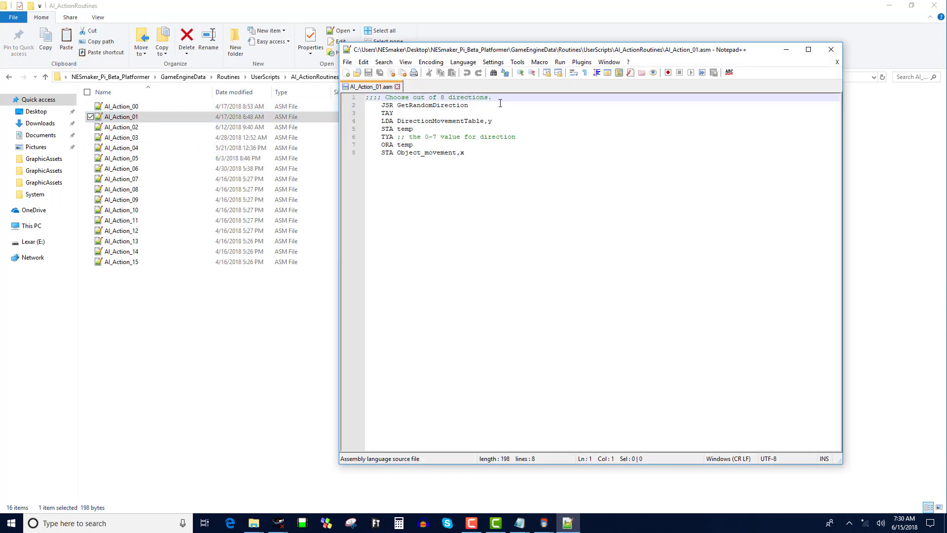
left_click_drag(500, 103, 365, 97)
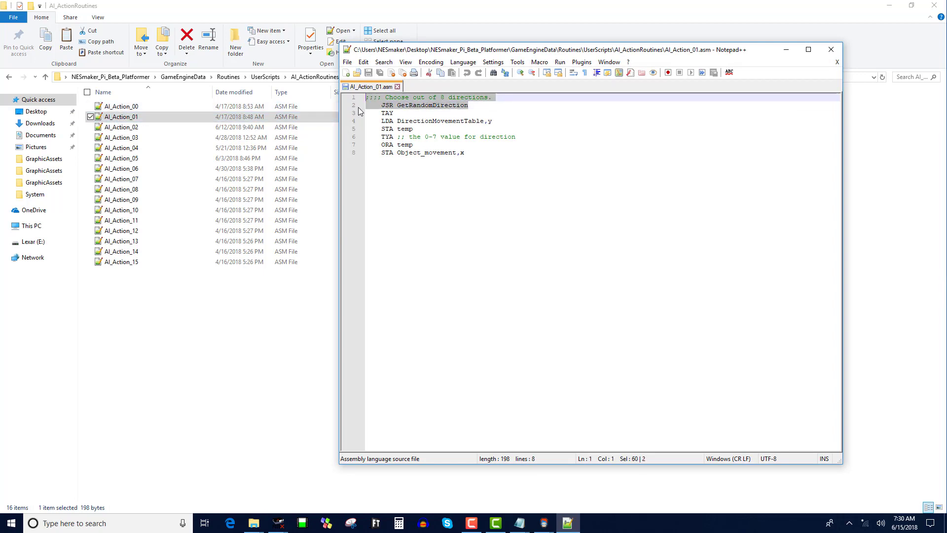
left_click_drag(585, 270, 366, 105)
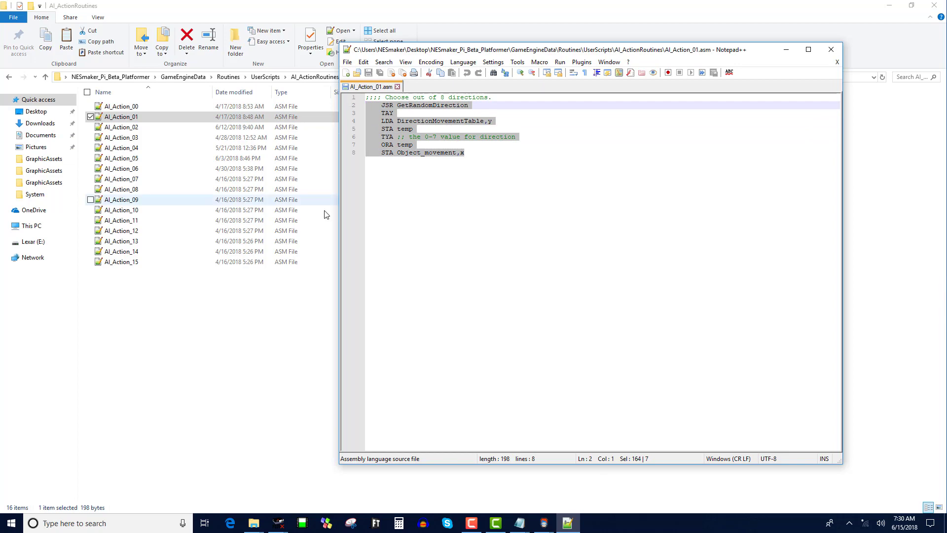
Step: Switch to NES MAKER's Monster Animation Info window, review the actions available for action step 0, and return to File Explorer
mouse_move(553, 526)
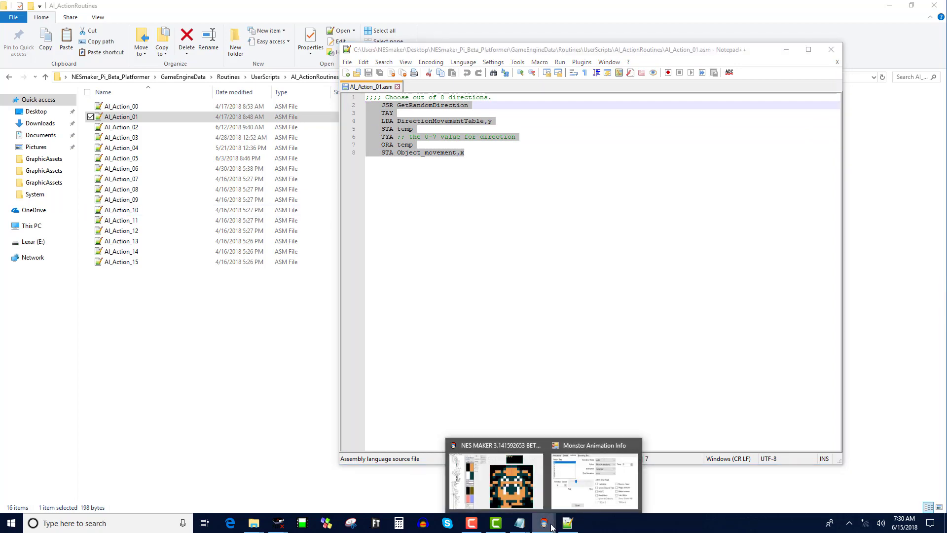
left_click(567, 490)
left_click(241, 112)
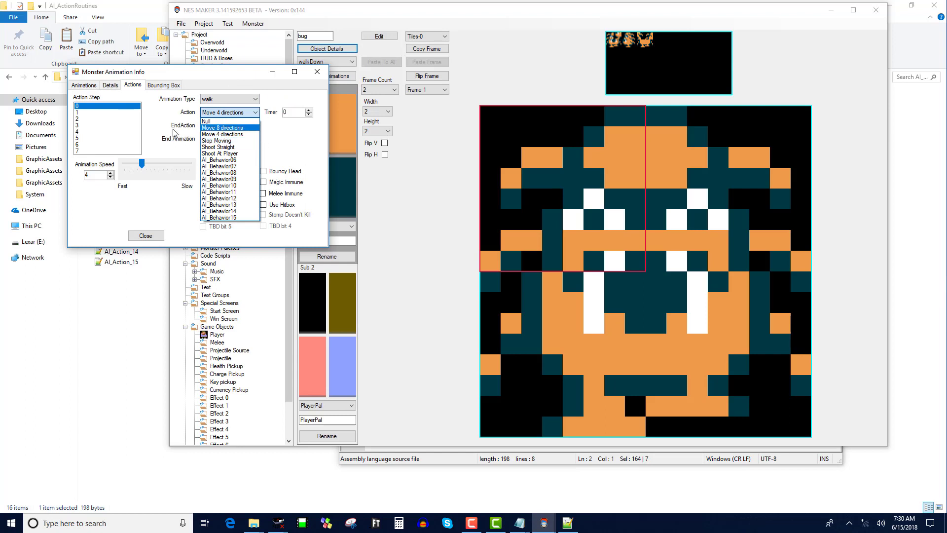
left_click(138, 305)
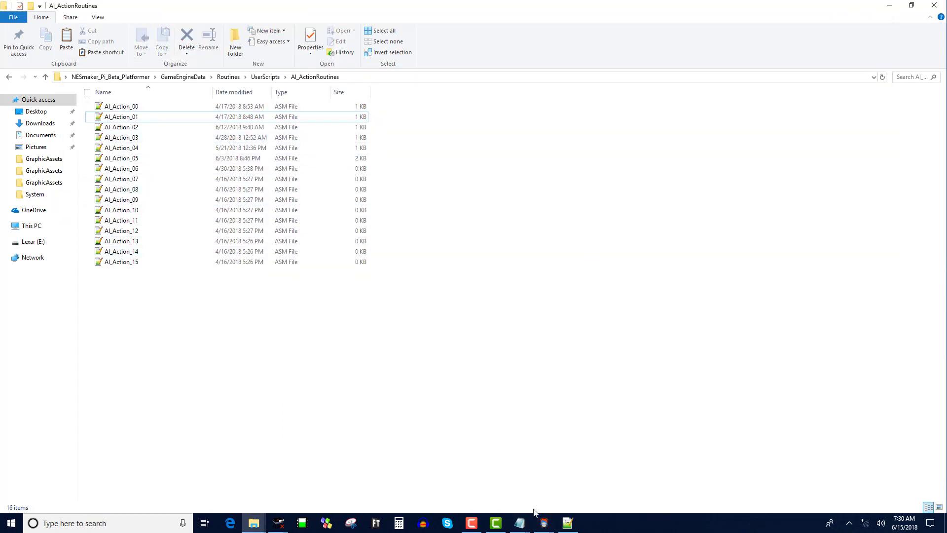
Step: In NES MAKER, close the monster's details and rename the Move 8 directions action type to "8 directions yo" in the project labels
left_click(545, 524)
left_click(577, 503)
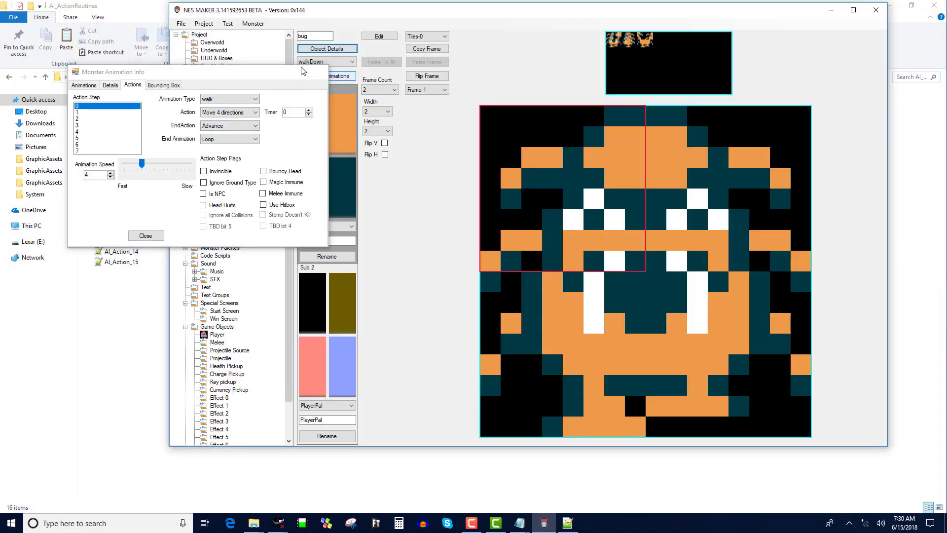
left_click(317, 72)
left_click(204, 23)
left_click(209, 67)
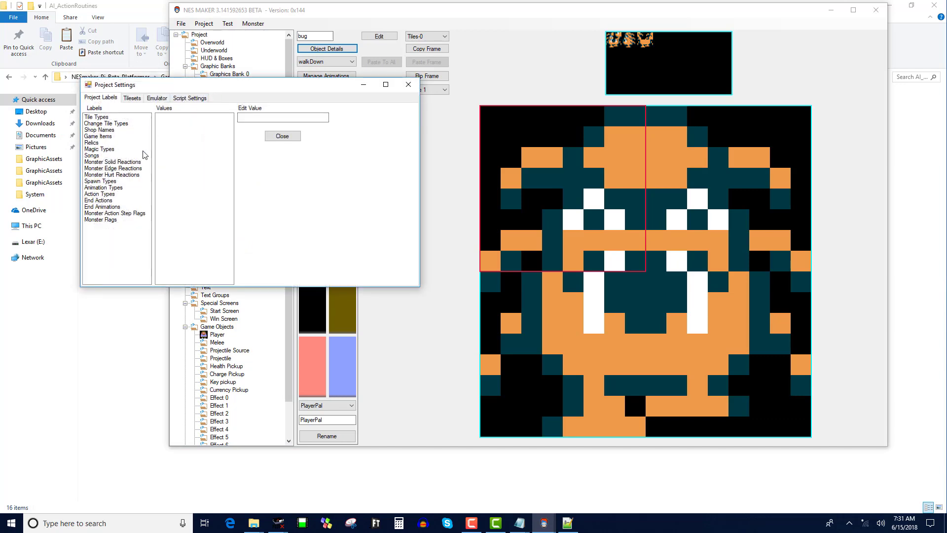
left_click(109, 195)
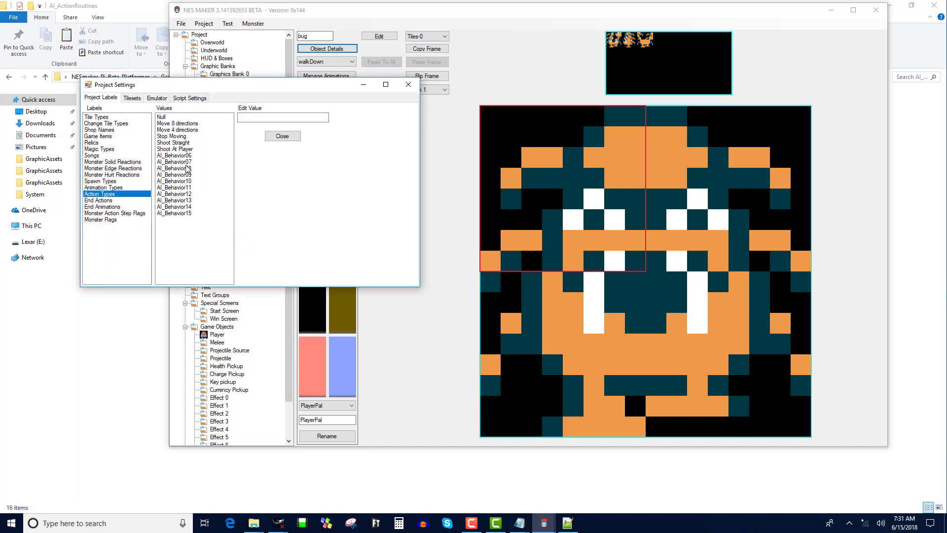
left_click(189, 124)
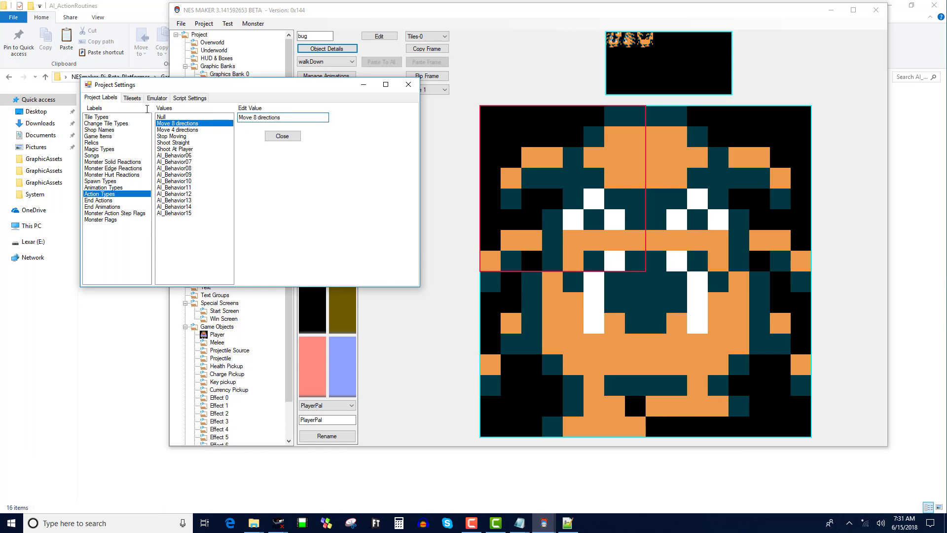
key("Tab")
type("8 directions yo")
left_click(282, 136)
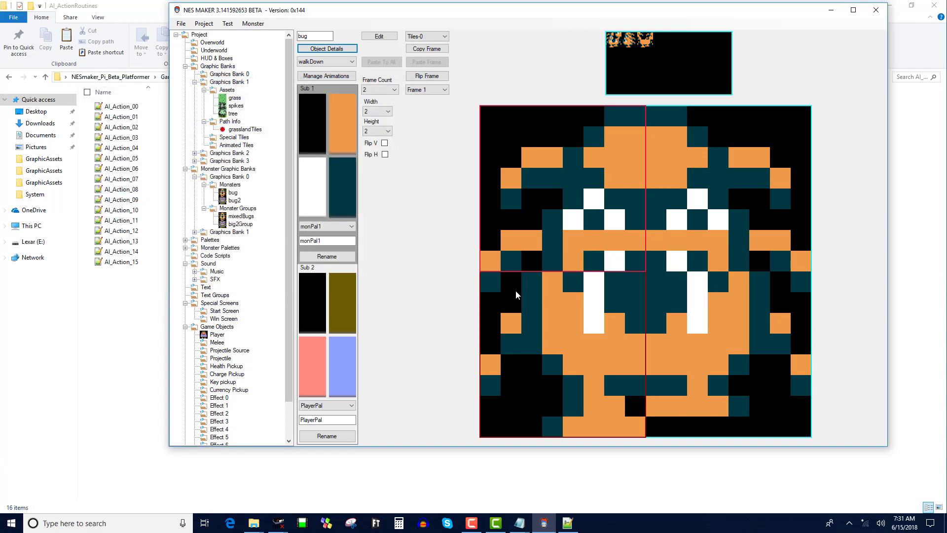
Step: Reopen the bug's object details, review the action choices for action step 0, and compare them with the AI_Action_01 script in Notepad++
left_click(331, 50)
left_click(159, 110)
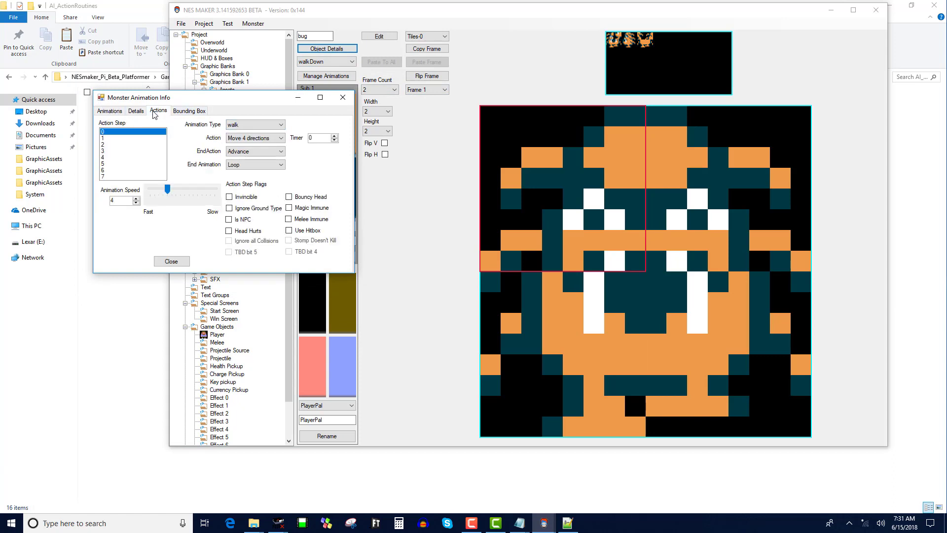
left_click(280, 138)
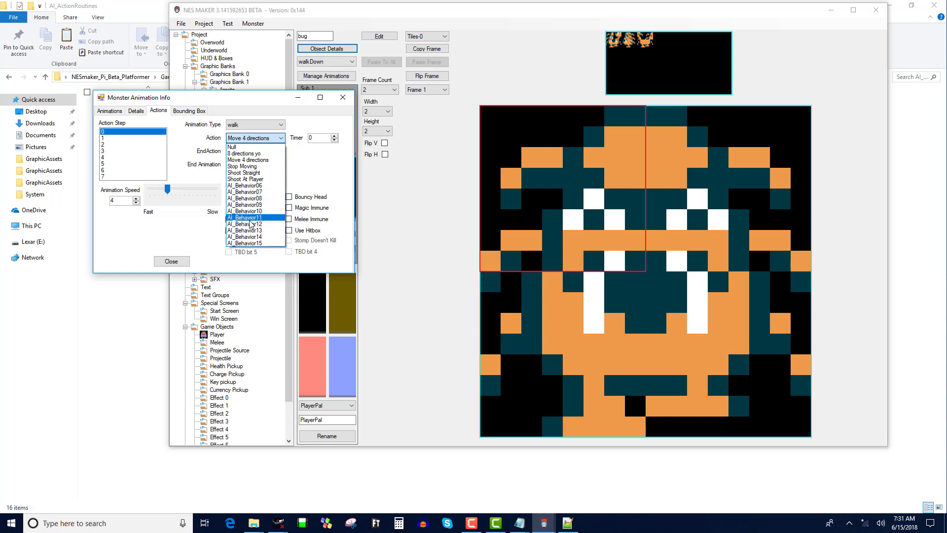
left_click(403, 207)
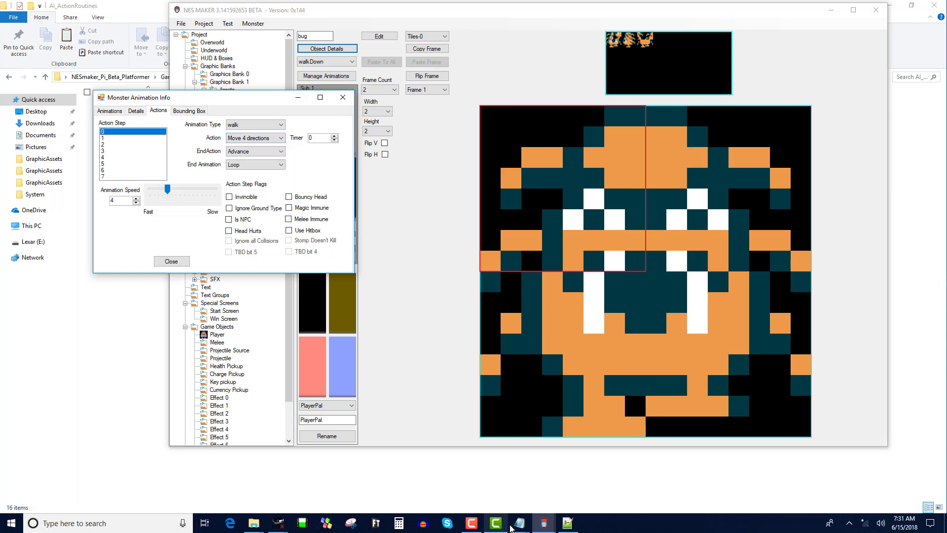
left_click(567, 524)
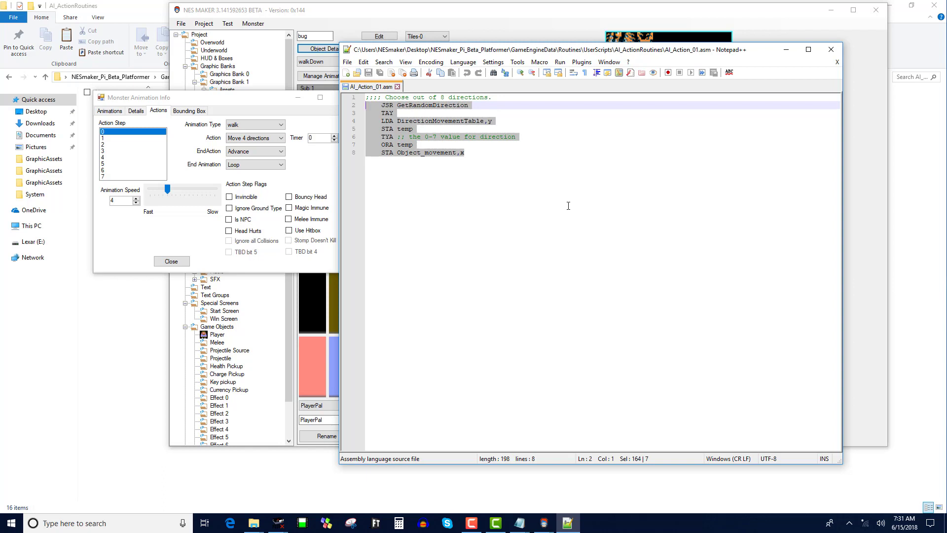
left_click(255, 166)
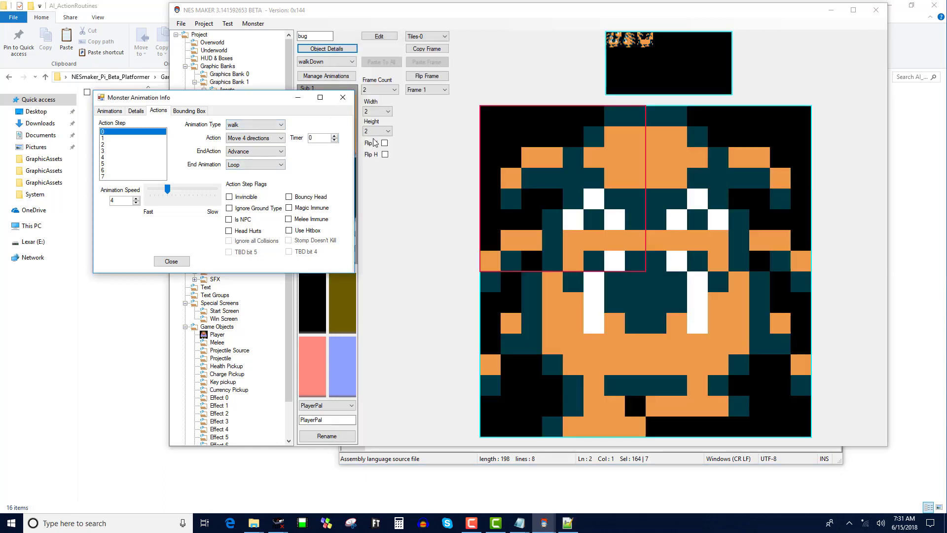